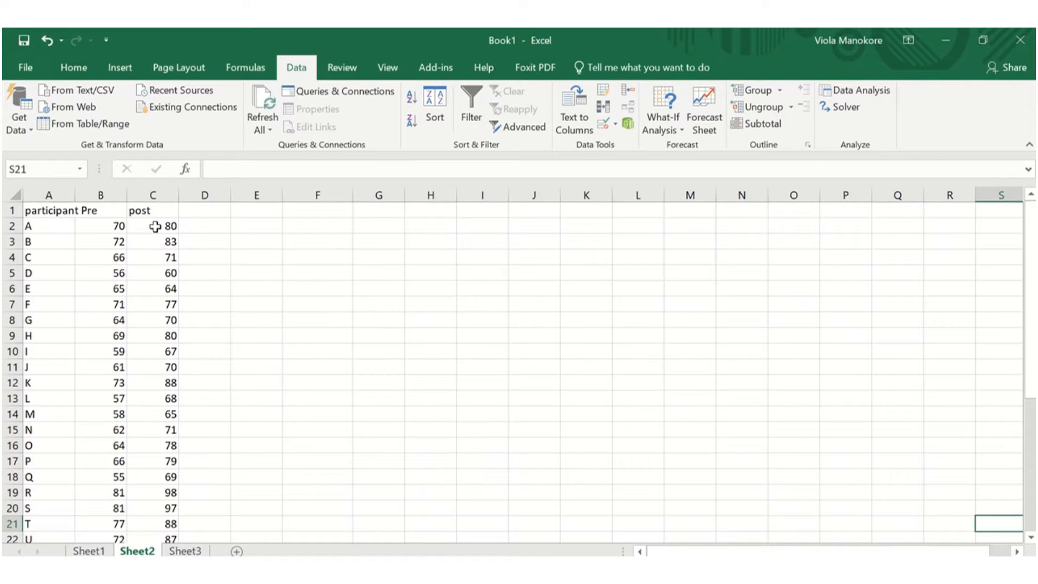
Check in the Excel add-ins manager that Analysis ToolPak is enabled and confirm the list.
left_click(29, 69)
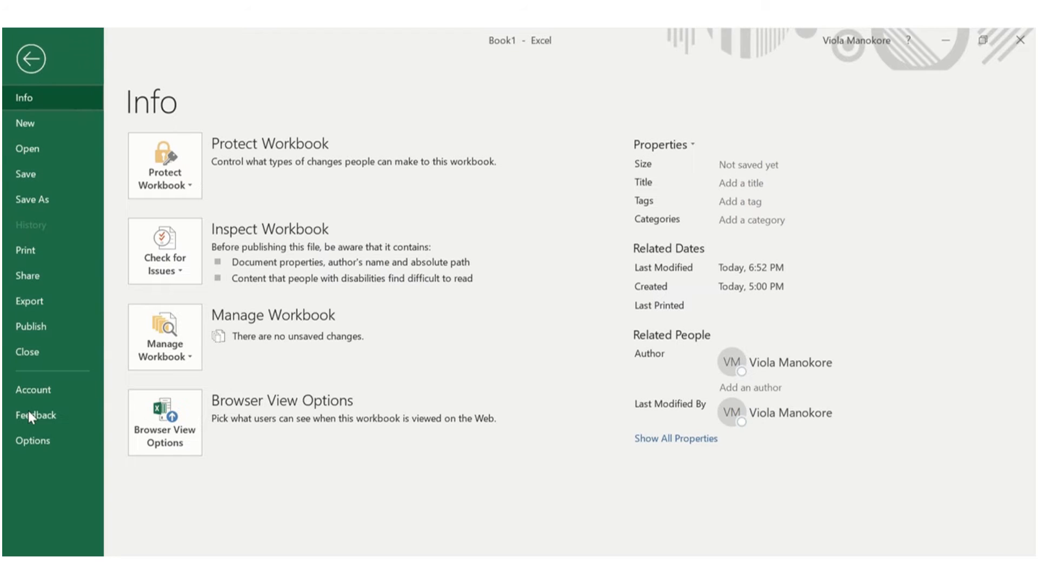
left_click(31, 438)
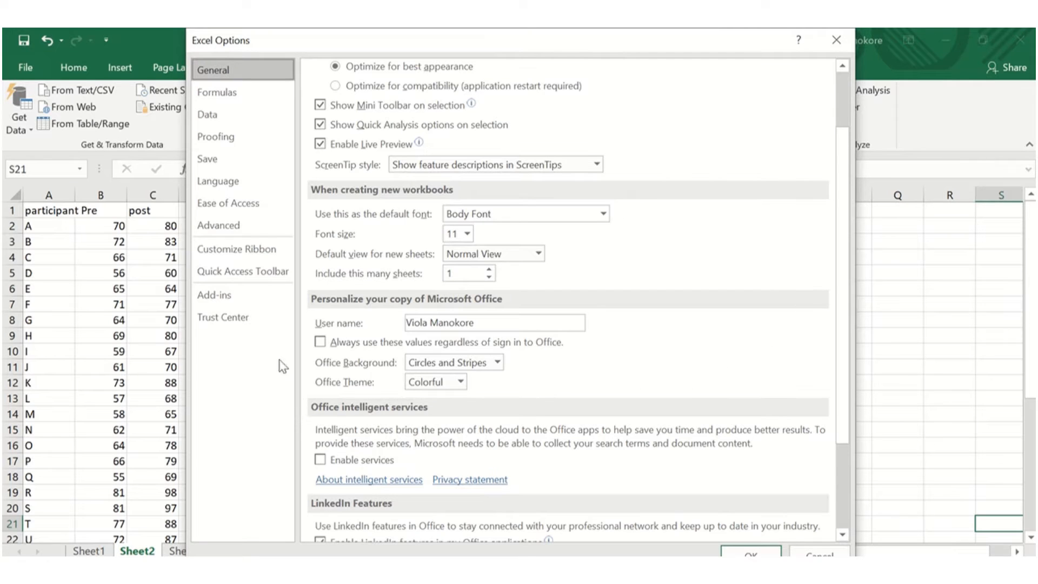
left_click(232, 295)
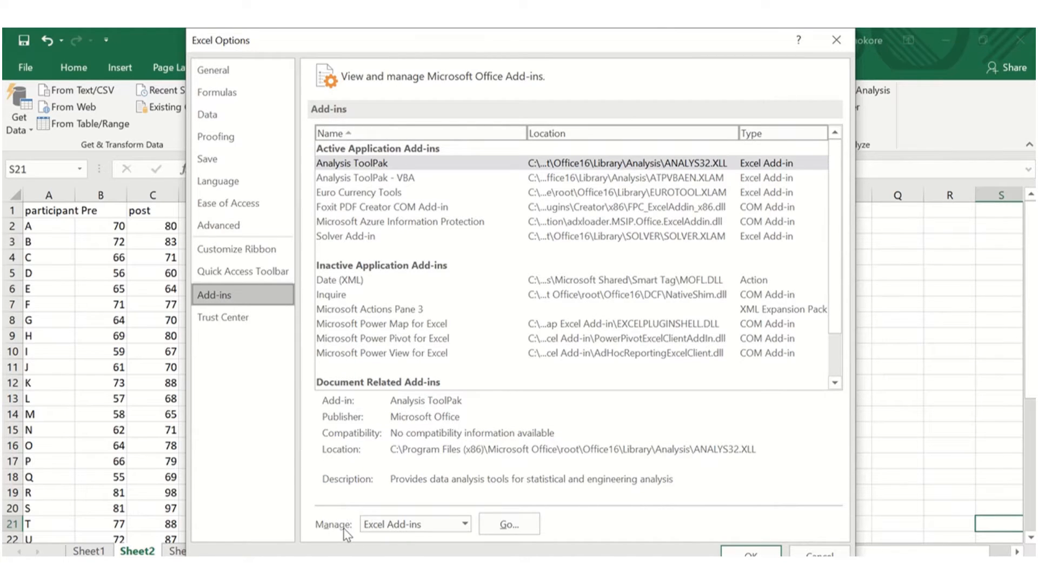
left_click(508, 525)
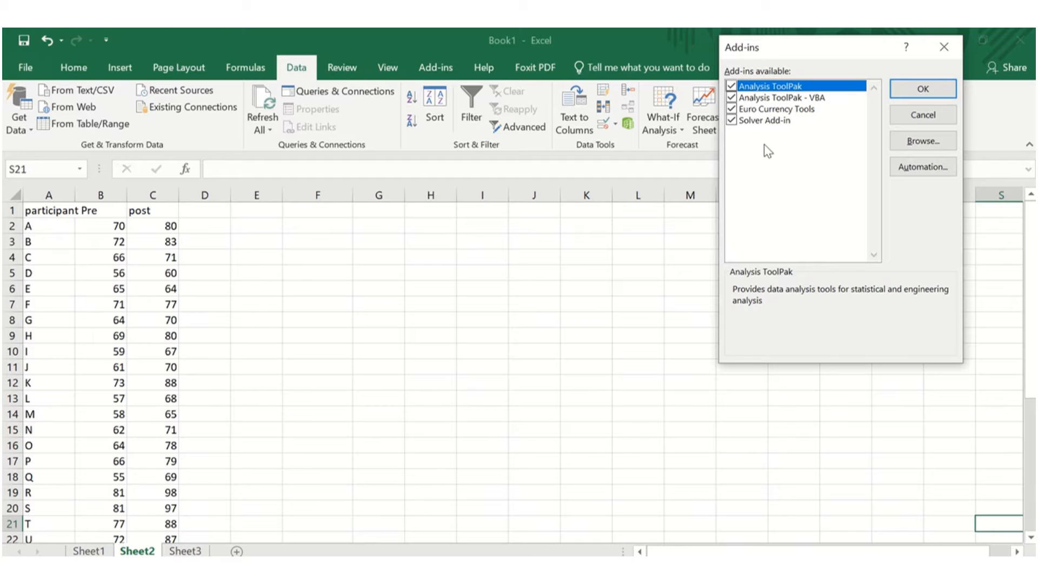
left_click(923, 93)
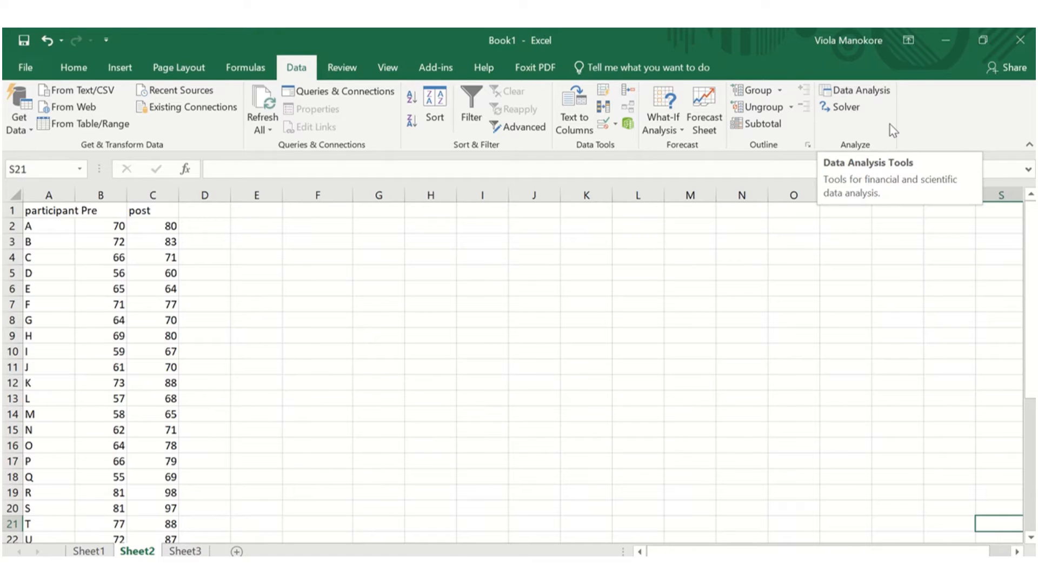
Start a Descriptive Statistics analysis with B2:C22, the pre and post scores, as the input range.
left_click(868, 93)
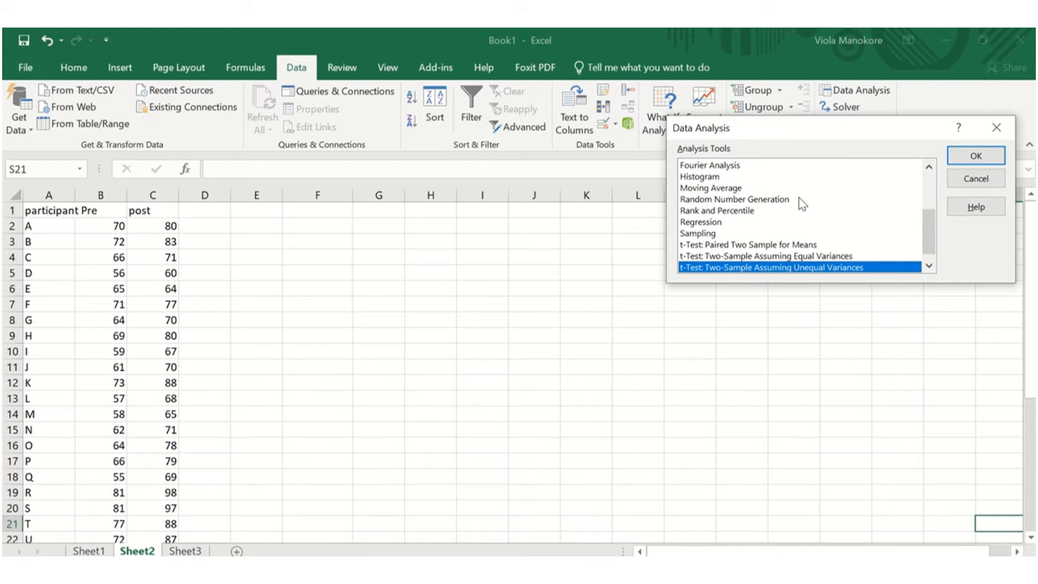
scroll(925, 232, "up", 1)
scroll(935, 231, "up", 1)
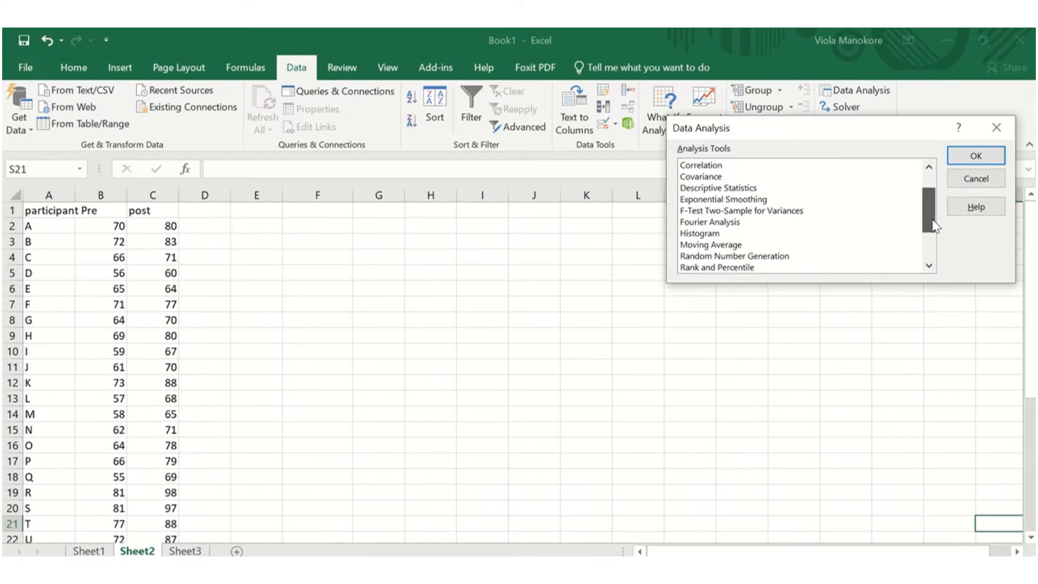
left_click(752, 188)
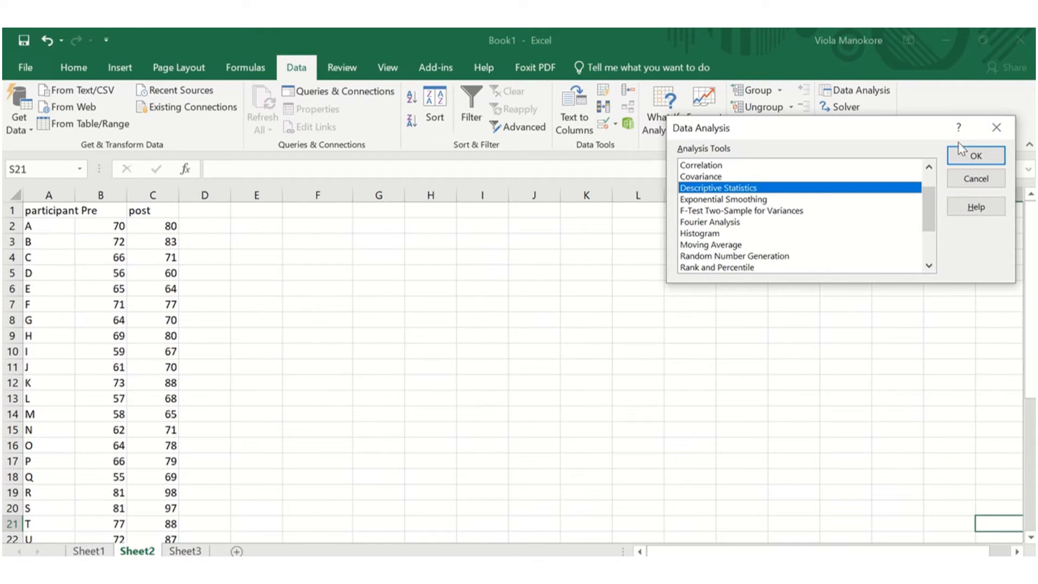
left_click(984, 153)
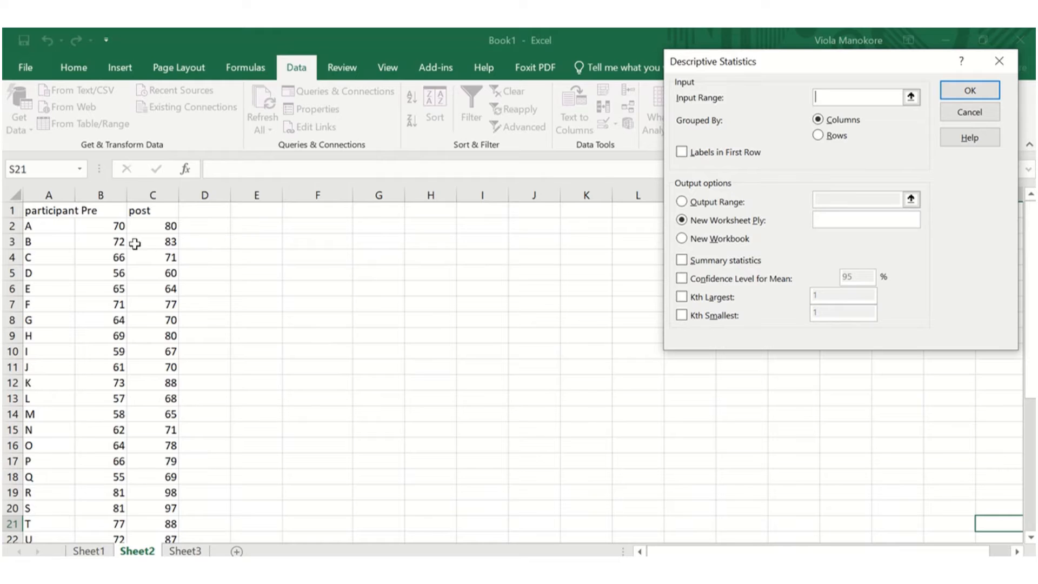
left_click_drag(112, 227, 169, 508)
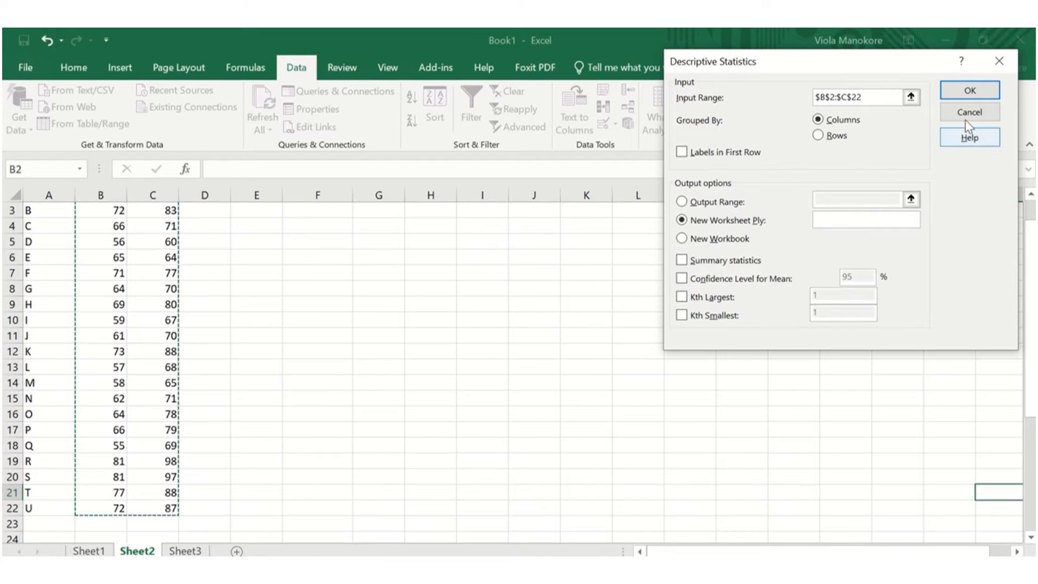
Send the descriptive statistics output to cell F2 with Summary statistics included, and run the analysis.
left_click(681, 203)
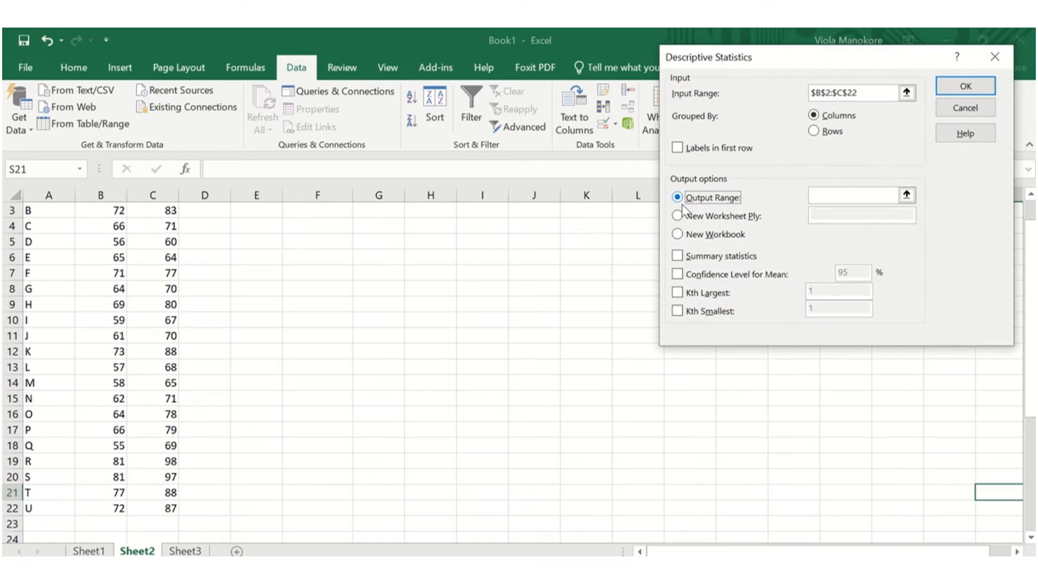
left_click(831, 196)
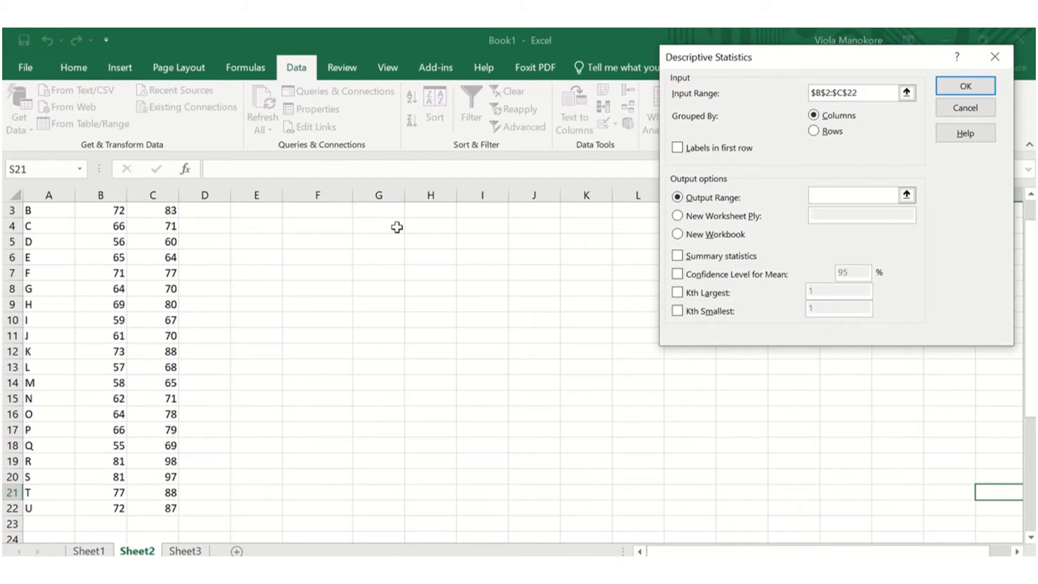
scroll(328, 248, "up", 1)
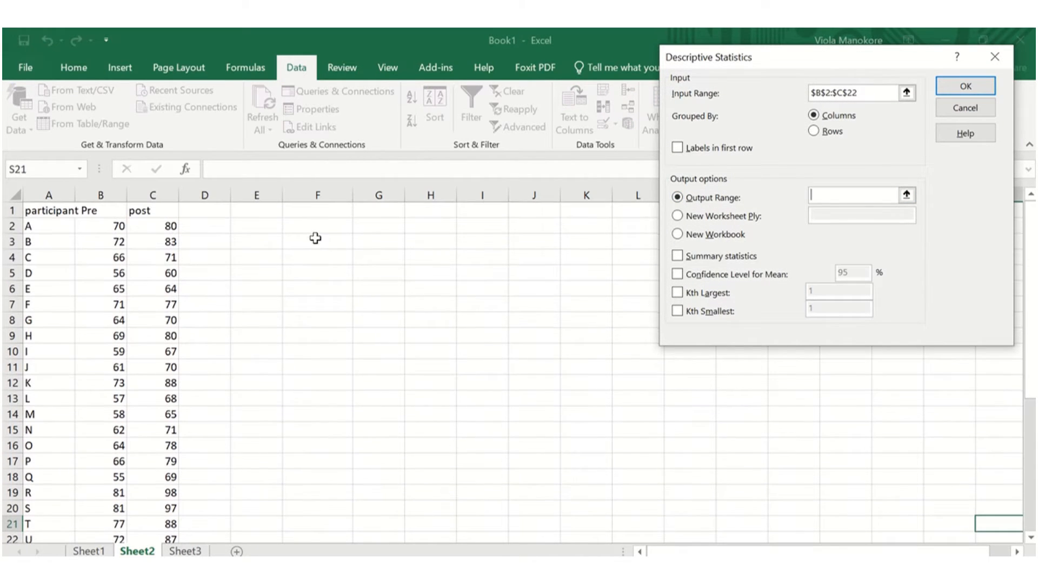
left_click(301, 231)
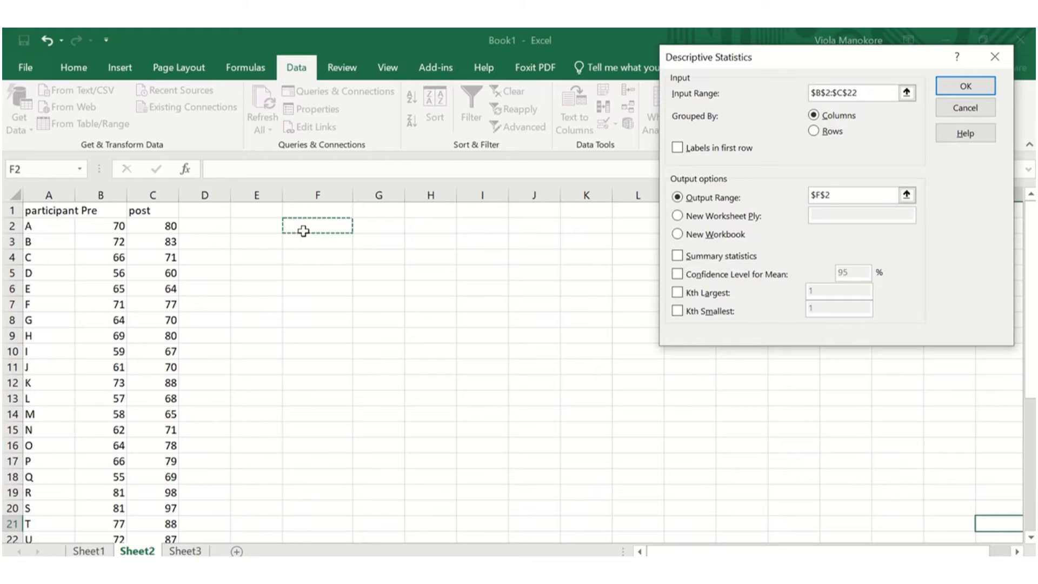
left_click(677, 256)
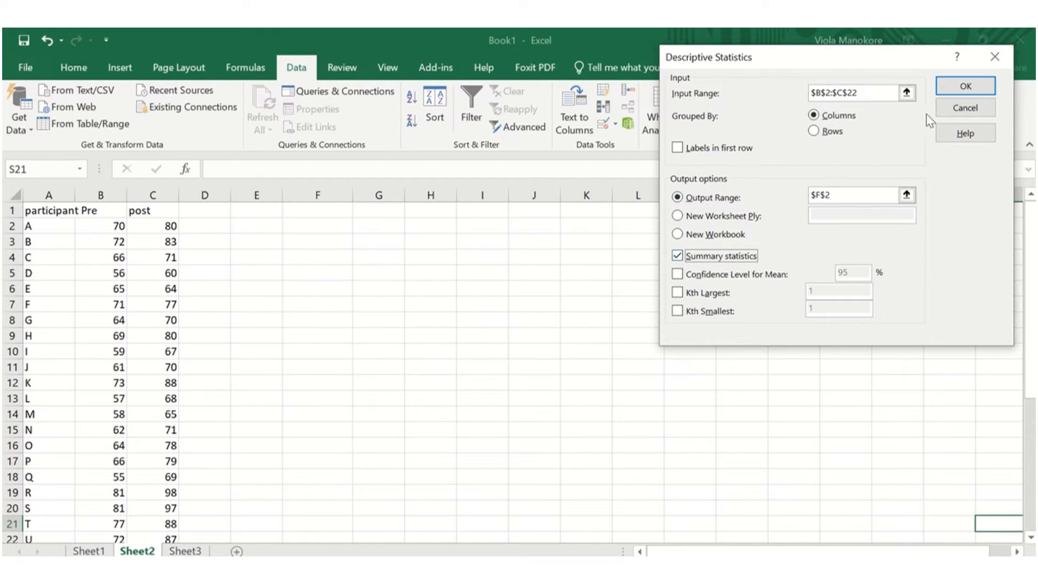
left_click(961, 87)
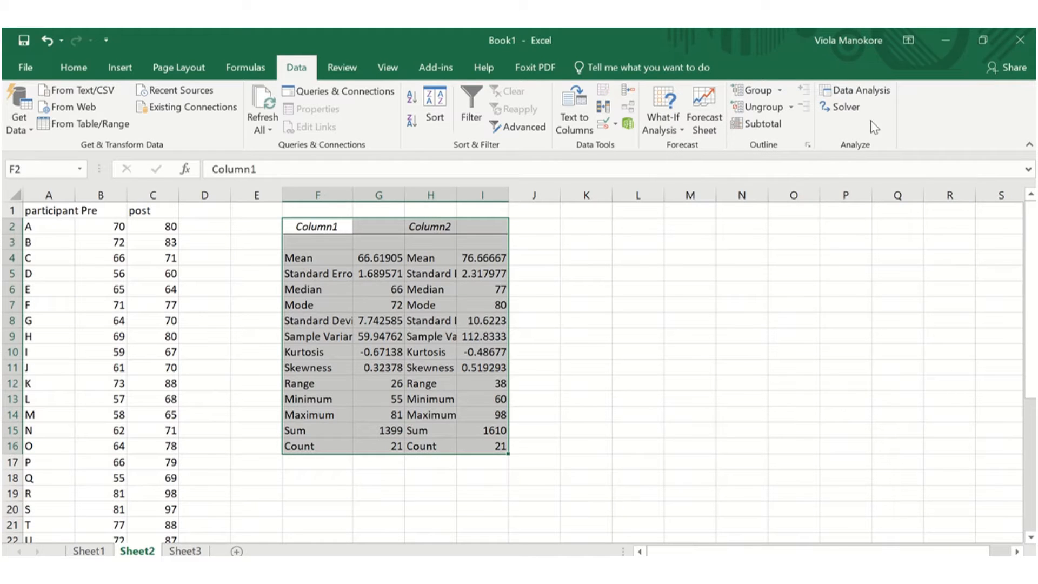
Rename the summary table headings in F2 and H2 as "pre" and "post".
left_click(332, 227)
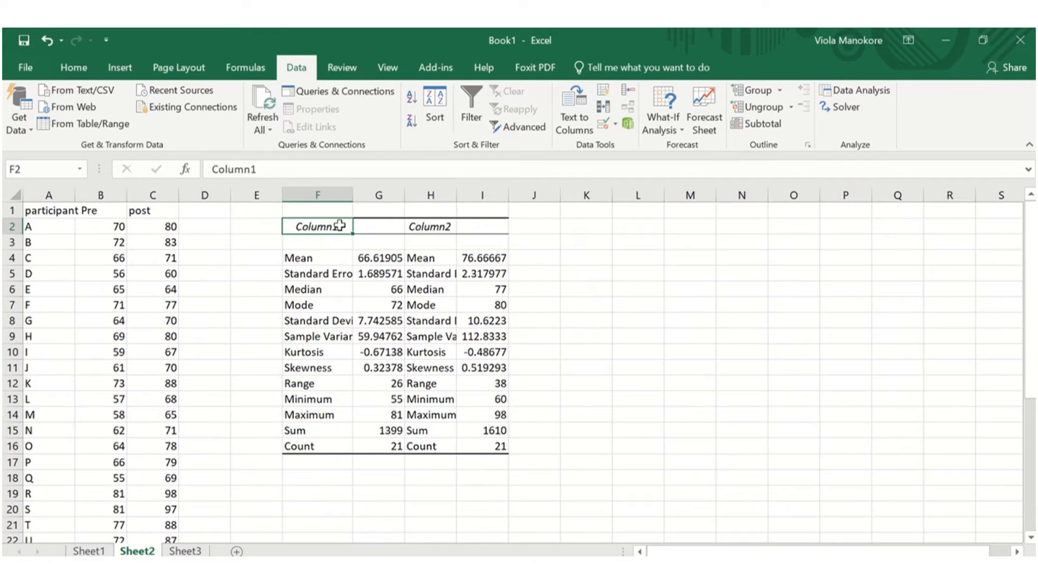
type("pre")
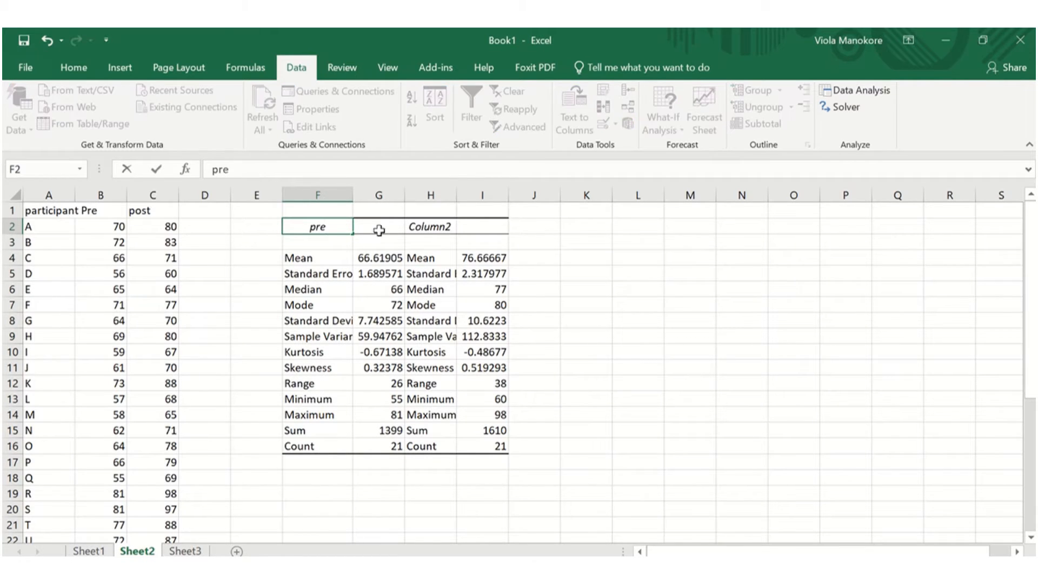
left_click(433, 228)
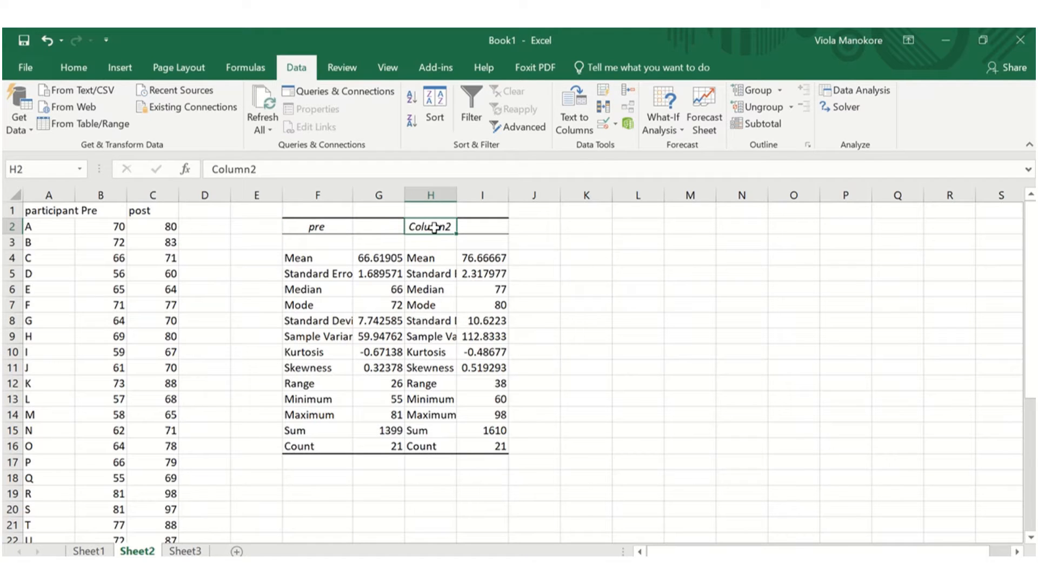
type("post")
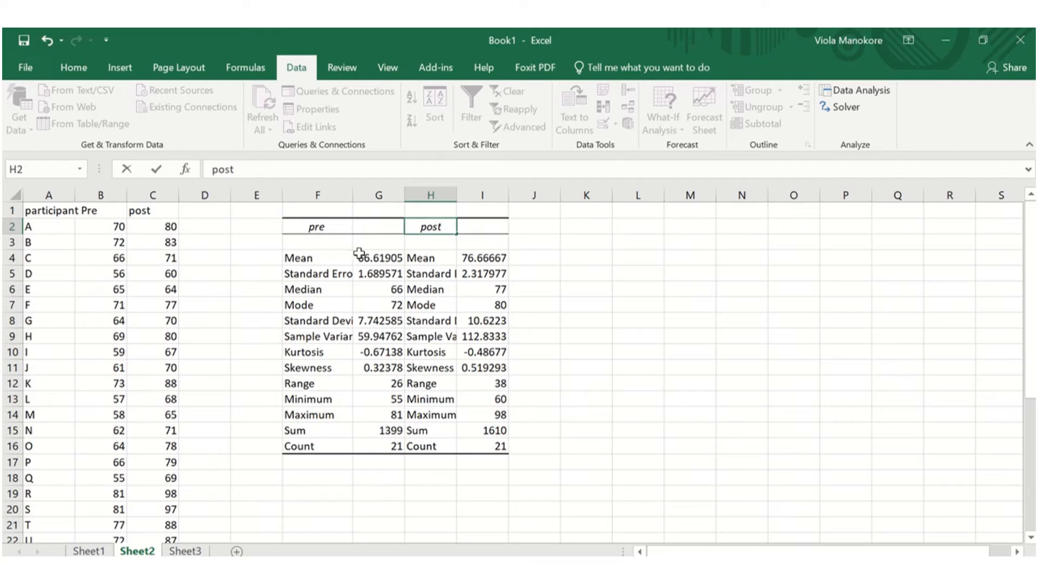
Compare the means and counts of the pre and post scores in the summary statistics table.
left_click(474, 257)
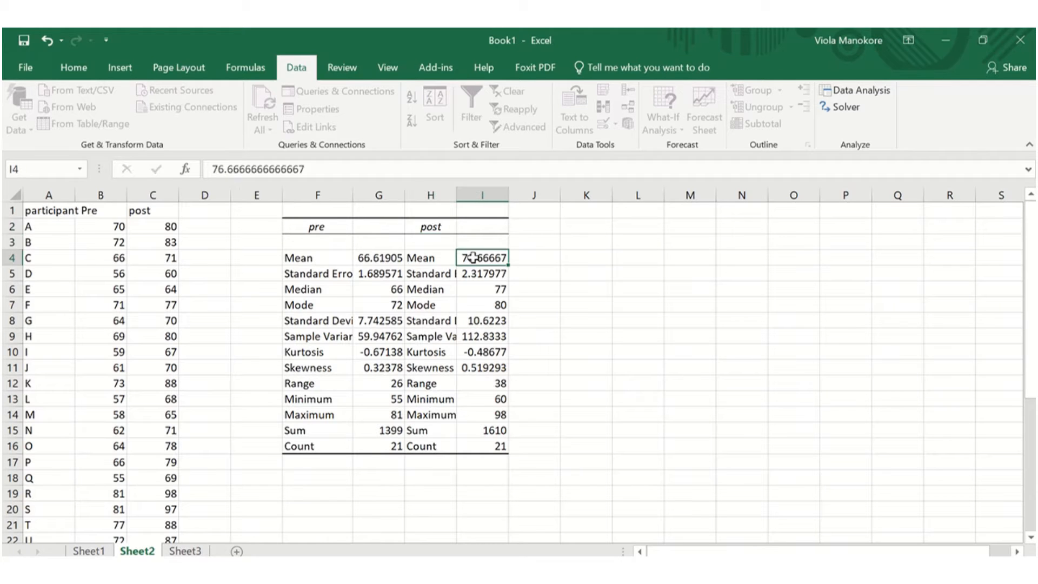
left_click(395, 258)
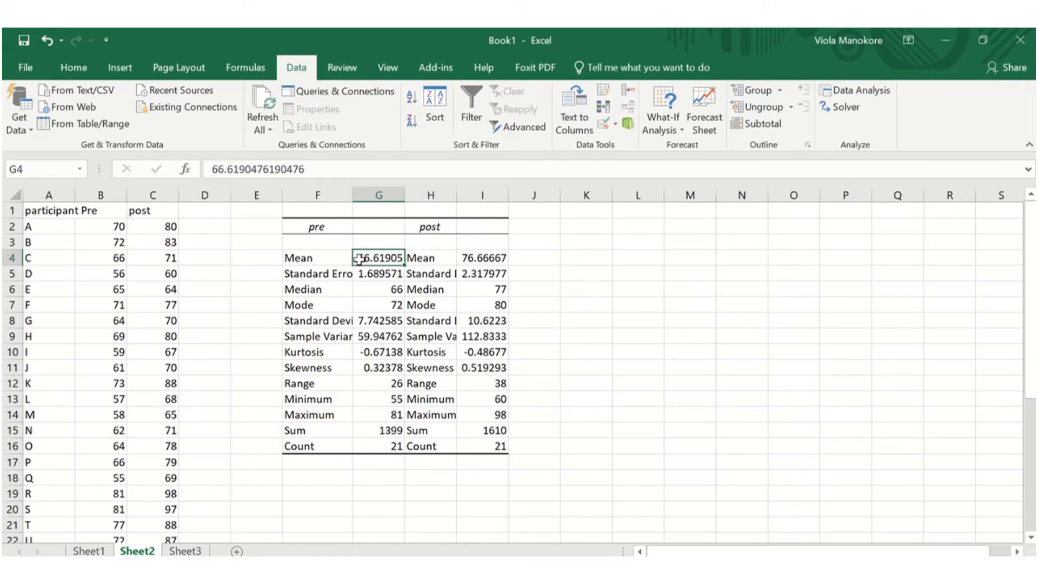
left_click(483, 257)
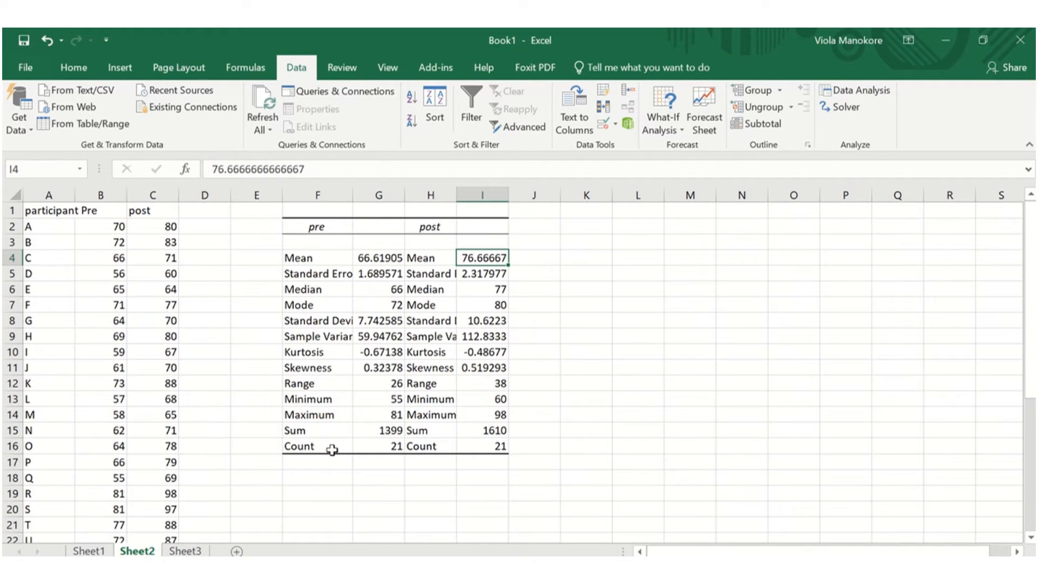
left_click(399, 448)
left_click(489, 445)
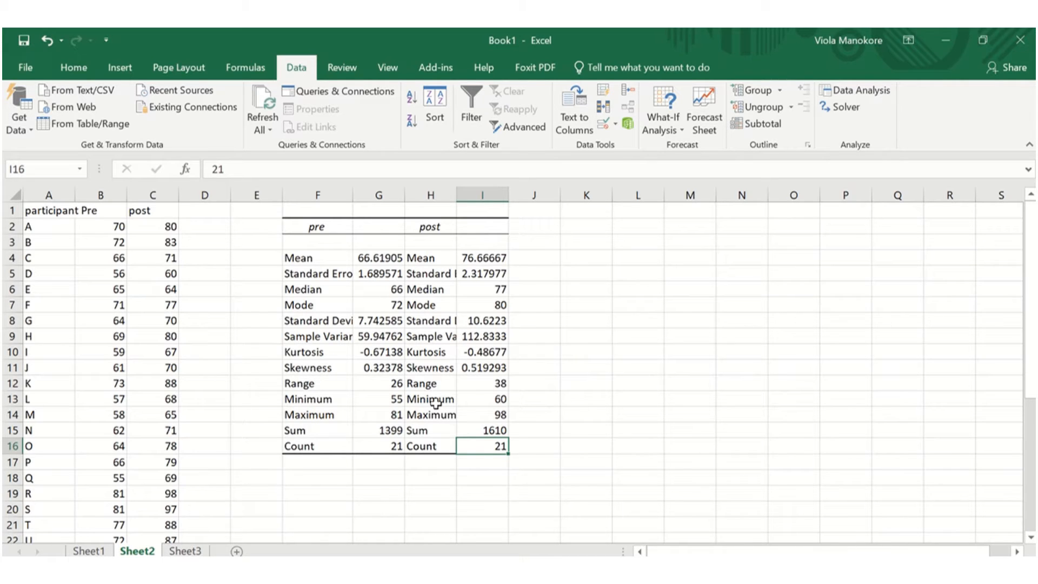
scroll(436, 401, "down", 1)
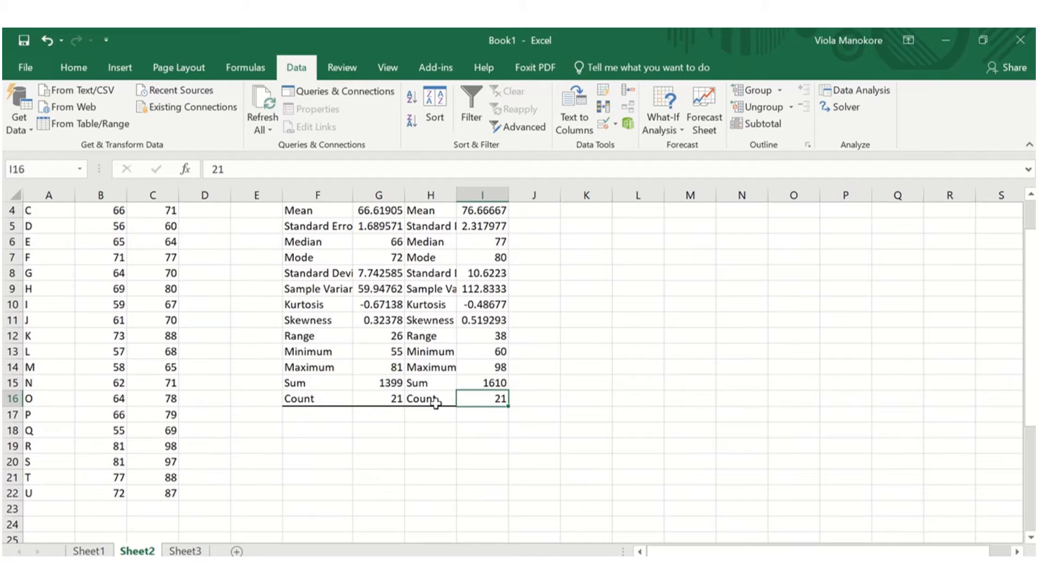
scroll(435, 400, "up", 1)
scroll(436, 401, "down", 1)
scroll(435, 401, "up", 1)
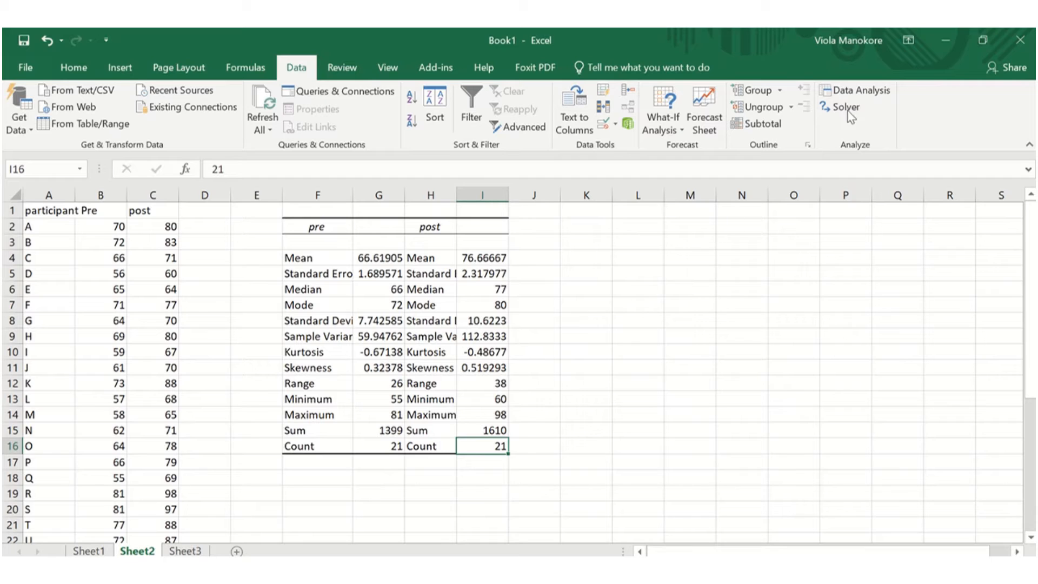
Start a t-Test: Paired Two Sample for Means from the data analysis tools.
left_click(878, 89)
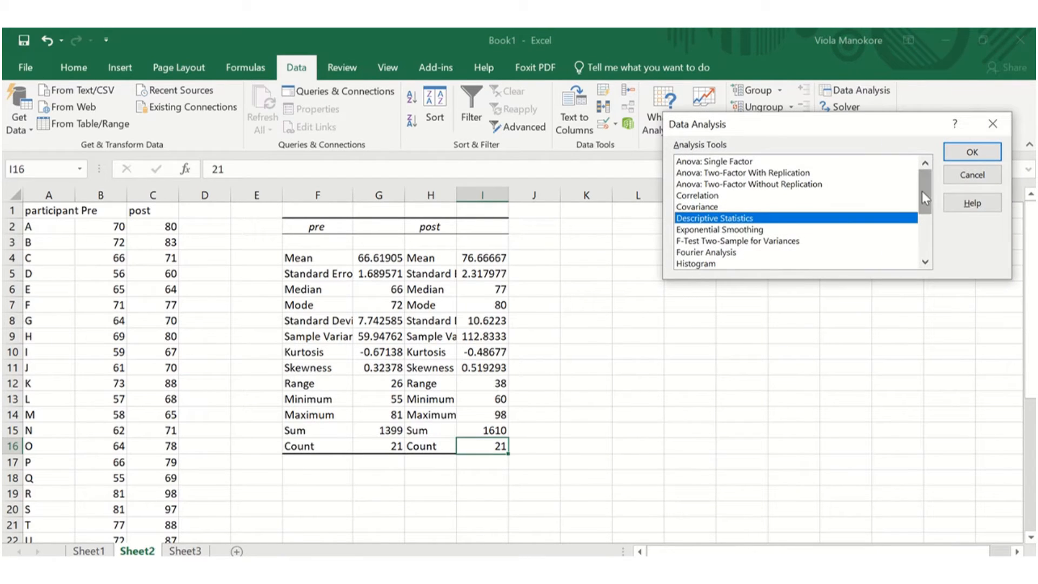
left_click_drag(924, 194, 937, 245)
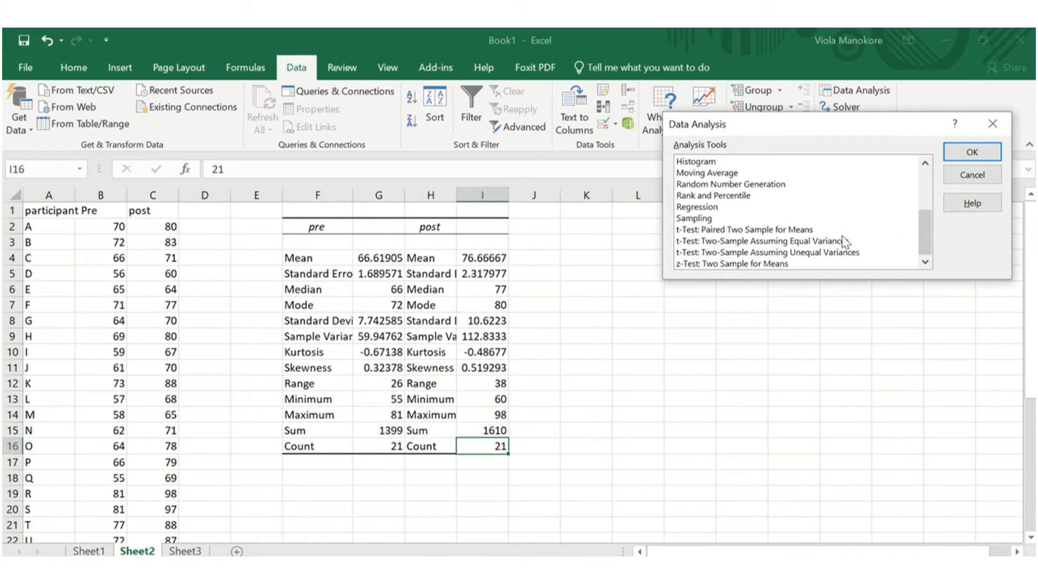
left_click(804, 231)
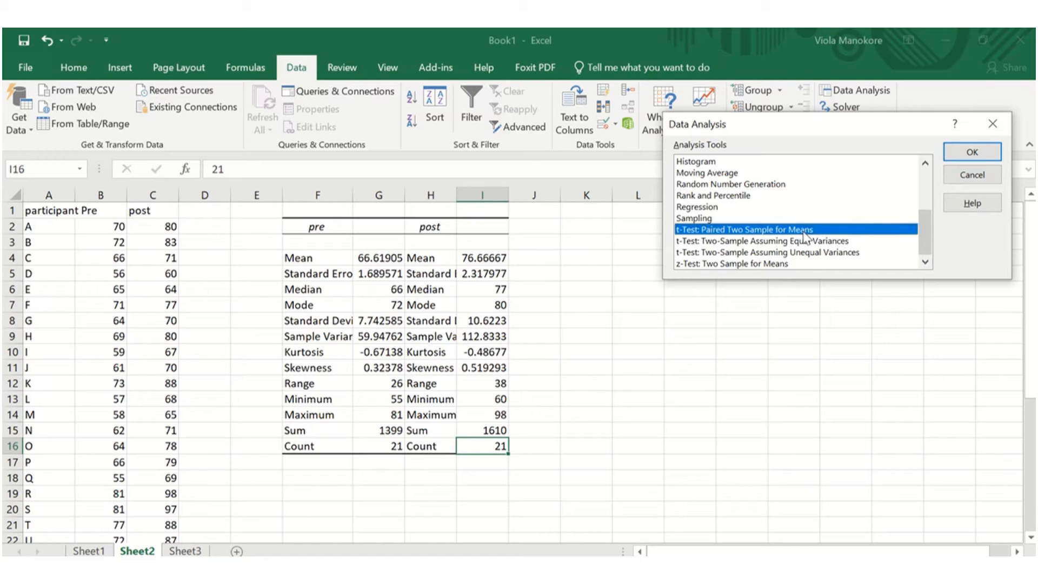
left_click(976, 151)
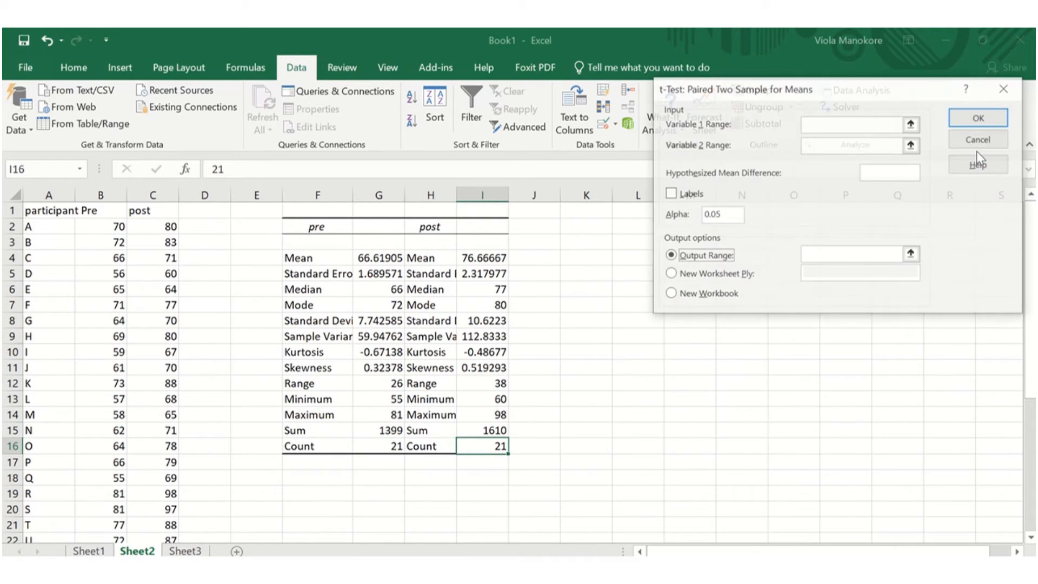
Set the paired t-test's Variable 1 range to B2:B22 and its Variable 2 range to C2:C22.
left_click(846, 123)
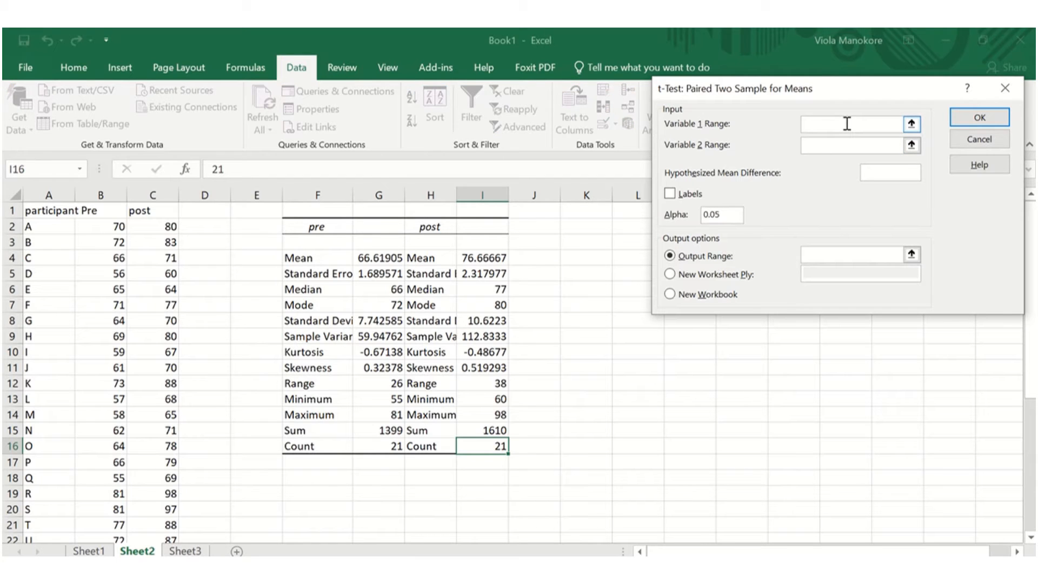
left_click_drag(108, 229, 118, 536)
scroll(117, 534, "down", 1)
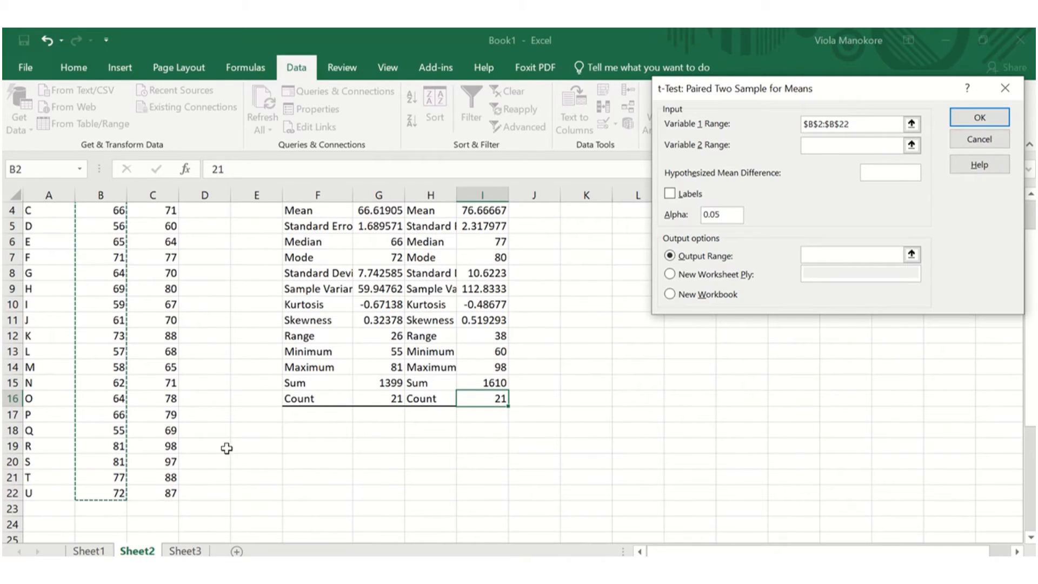
left_click(841, 146)
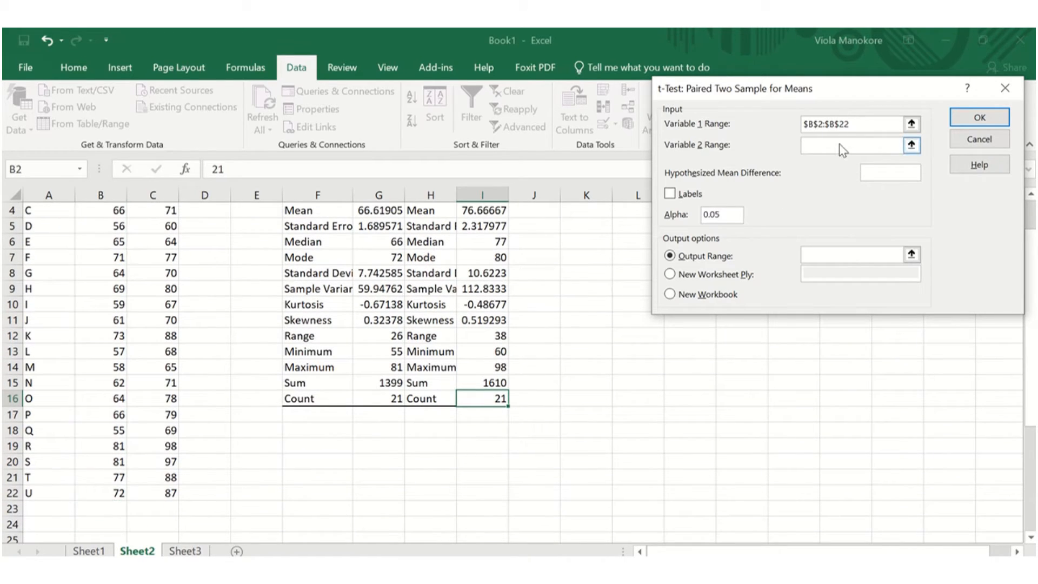
scroll(201, 319, "up", 1)
scroll(202, 319, "up", 2)
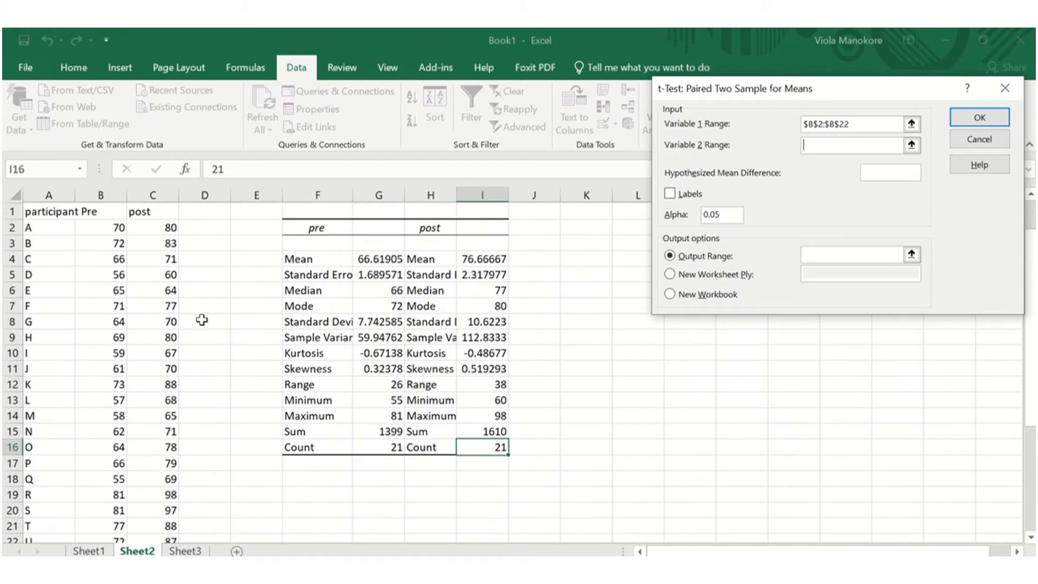
left_click_drag(165, 226, 173, 511)
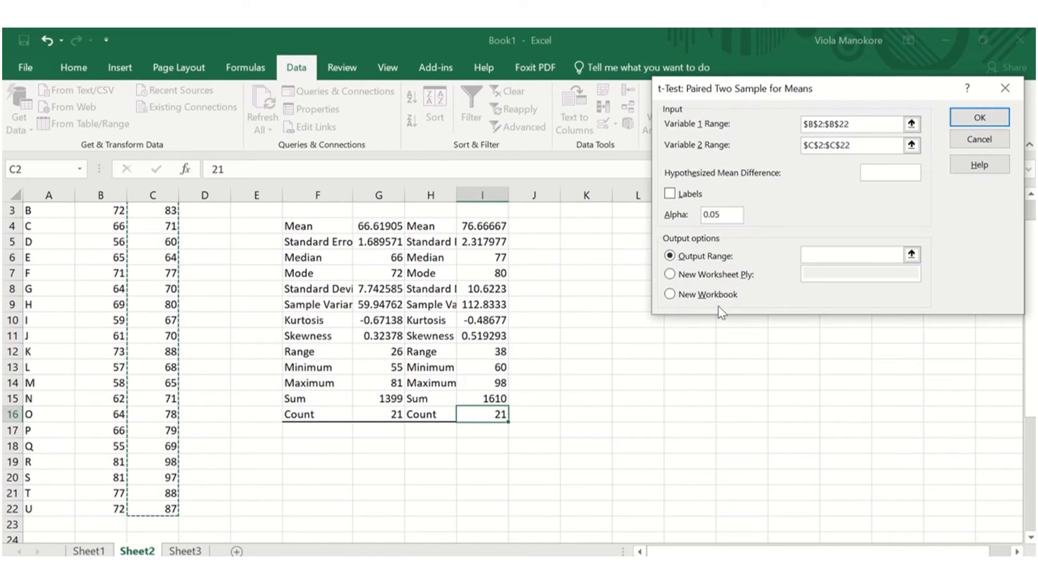
Set the paired t-test's output range to F19, below the summary statistics table, and run the test.
left_click(832, 255)
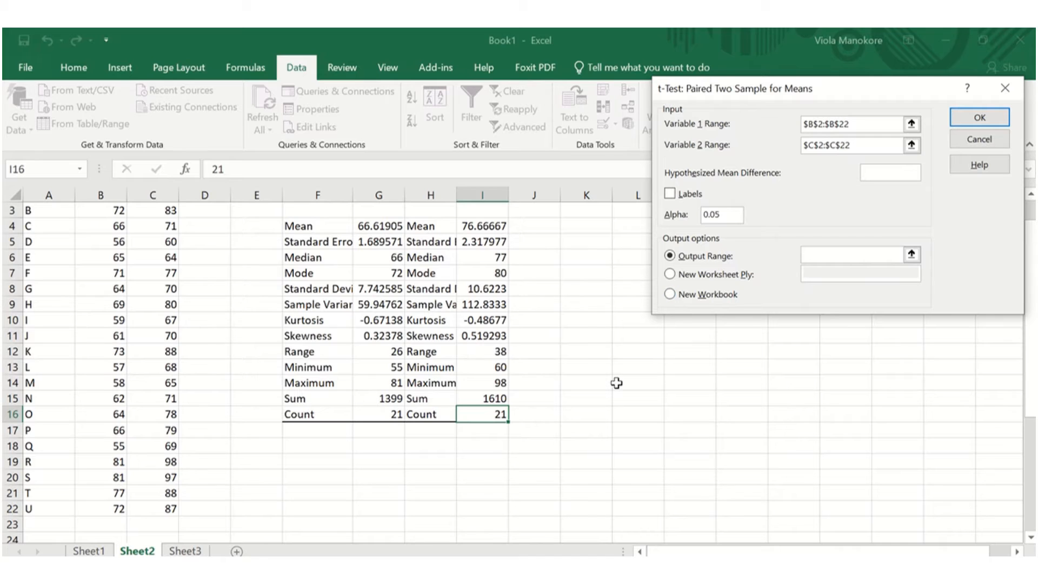
scroll(600, 357, "down", 1)
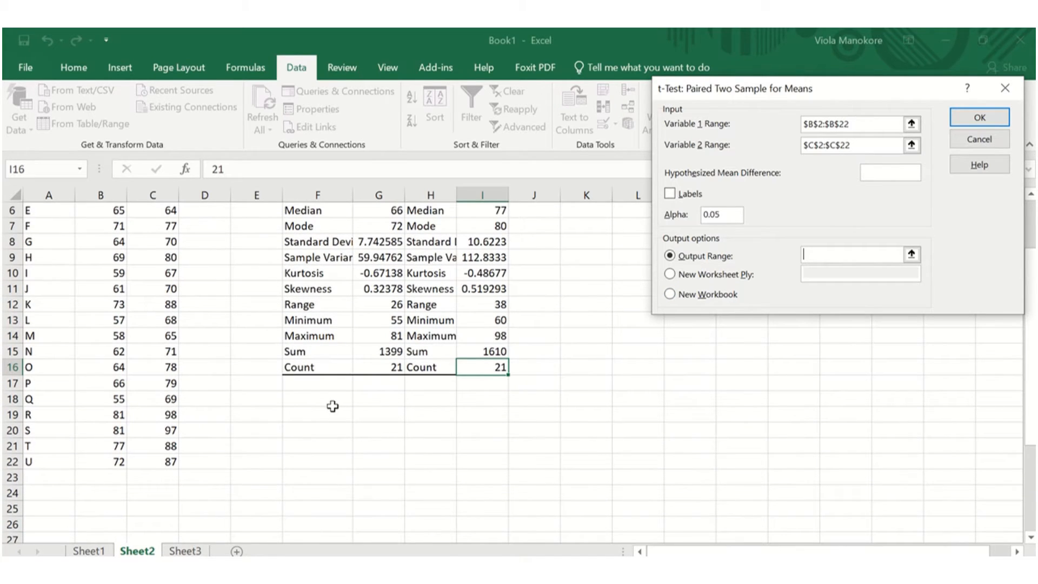
left_click(304, 417)
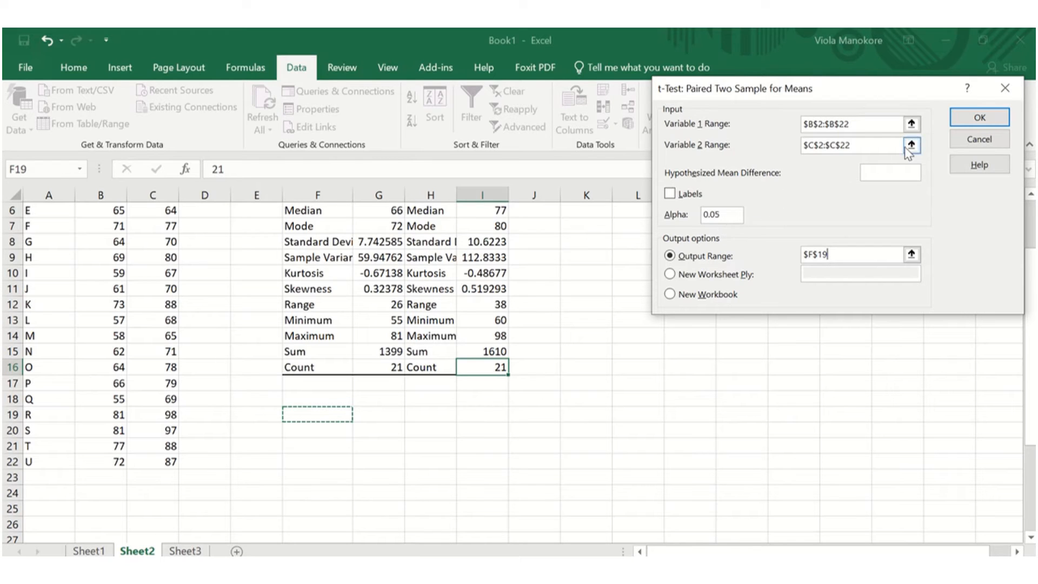
left_click(967, 118)
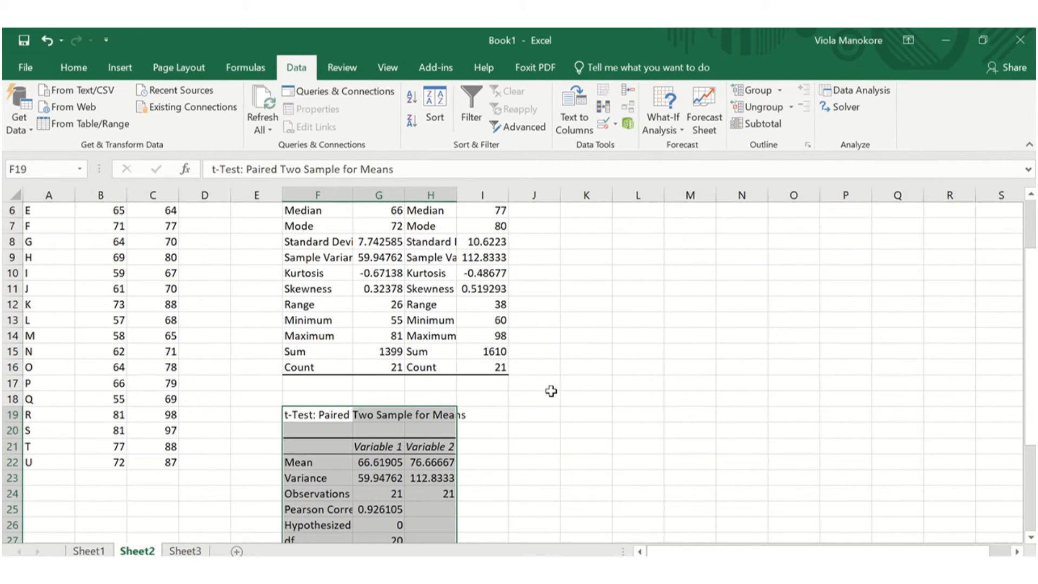
scroll(538, 404, "down", 3)
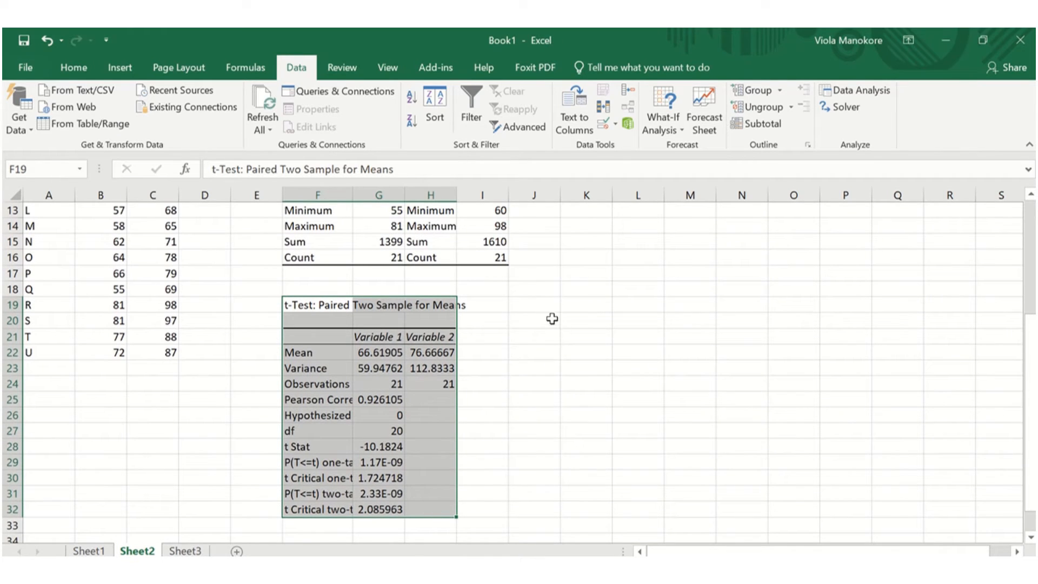
Start a t-Test: Two-Sample Assuming Equal Variances from the data analysis tools.
left_click(572, 304)
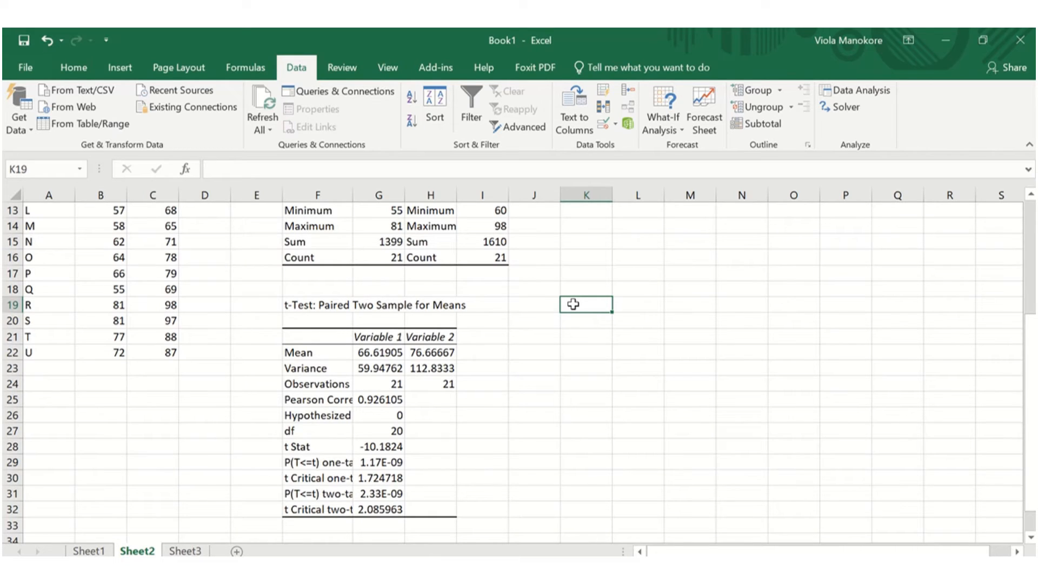
left_click(859, 93)
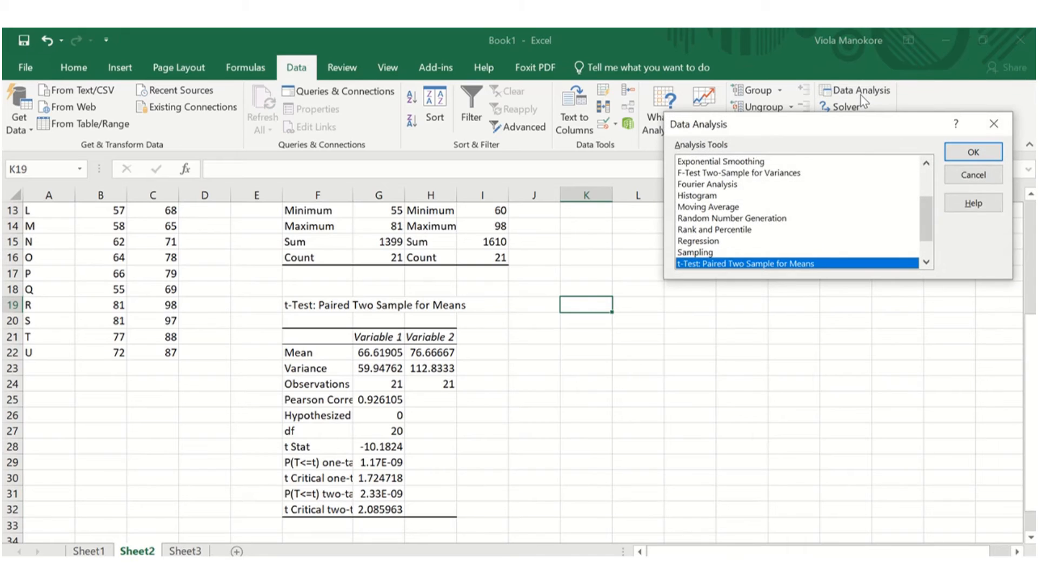
left_click(926, 263)
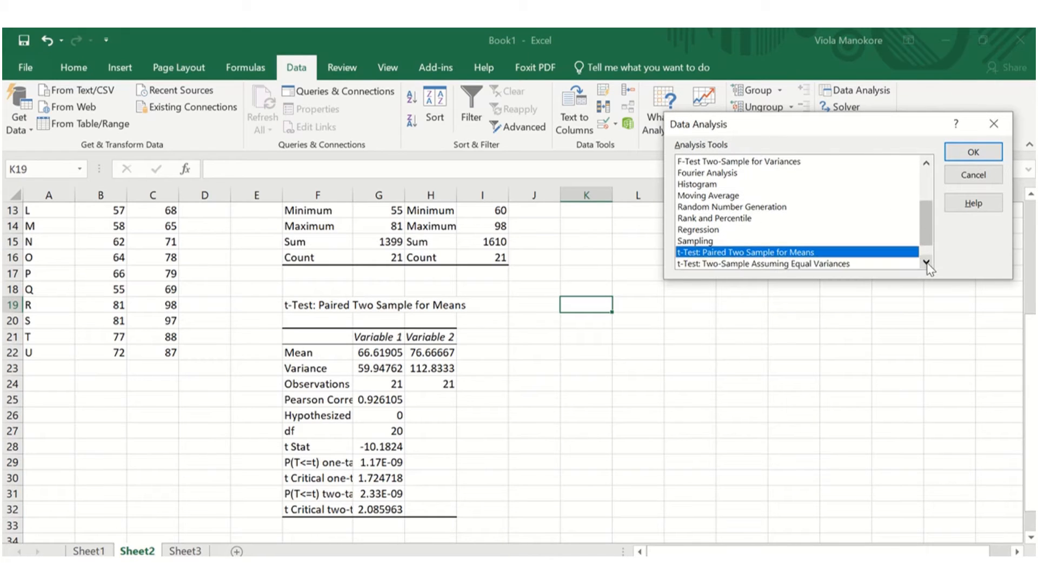
left_click(926, 262)
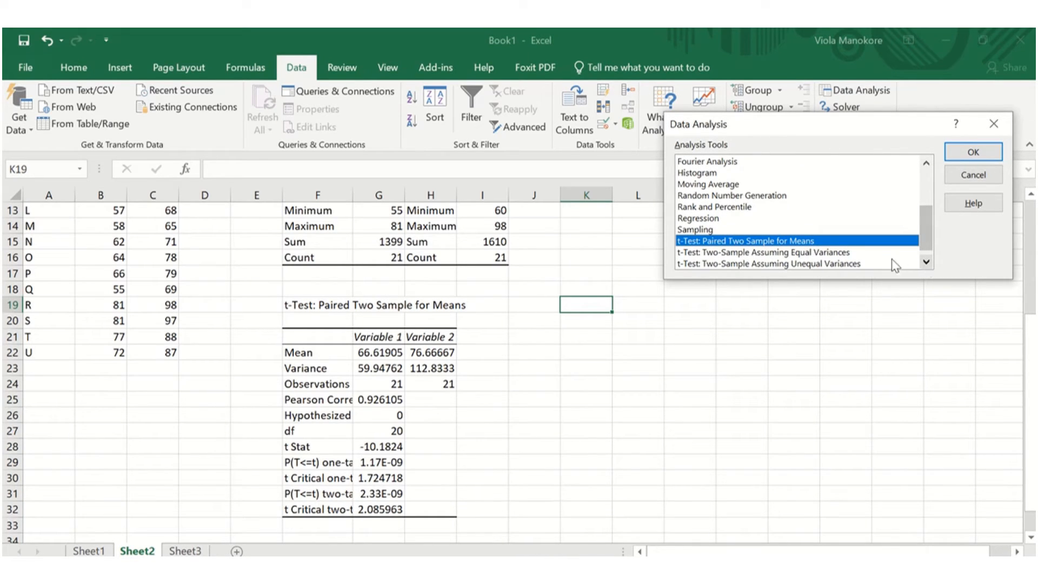
left_click(804, 252)
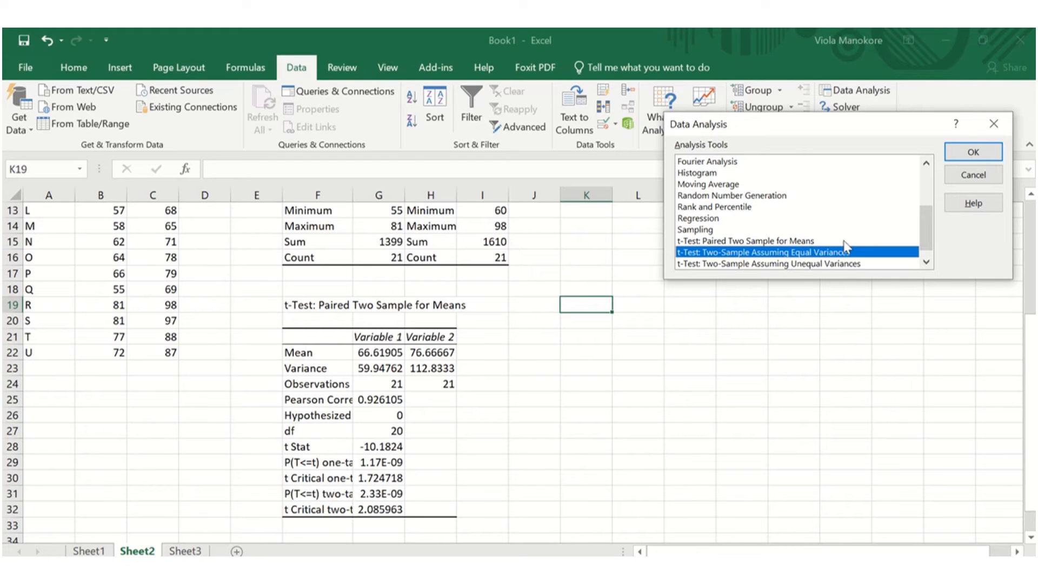
left_click(972, 153)
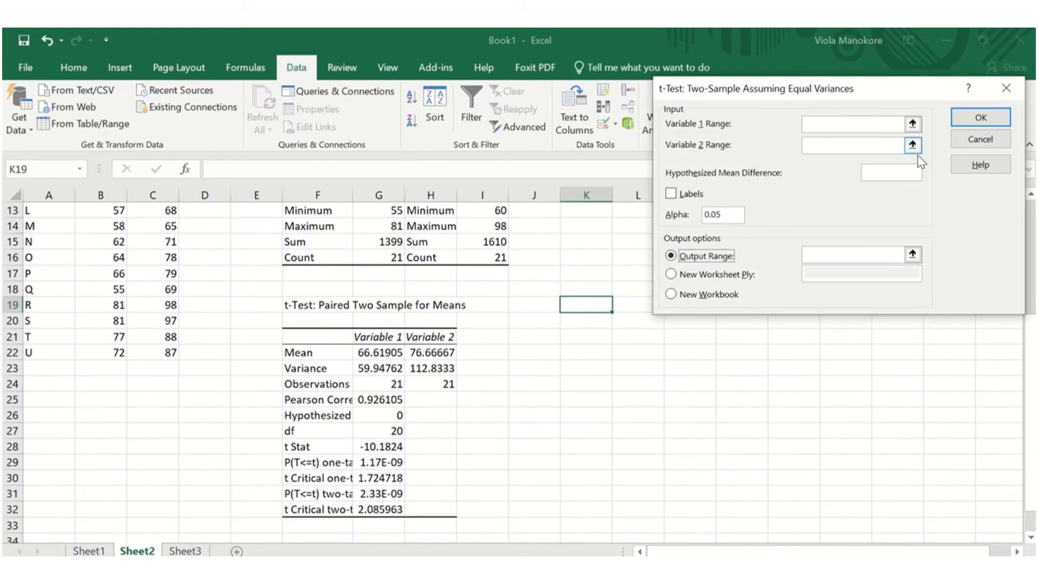
Set the equal-variances t-test's Variable 1 range to B2:B22 and its Variable 2 range to C2:C22.
left_click(857, 123)
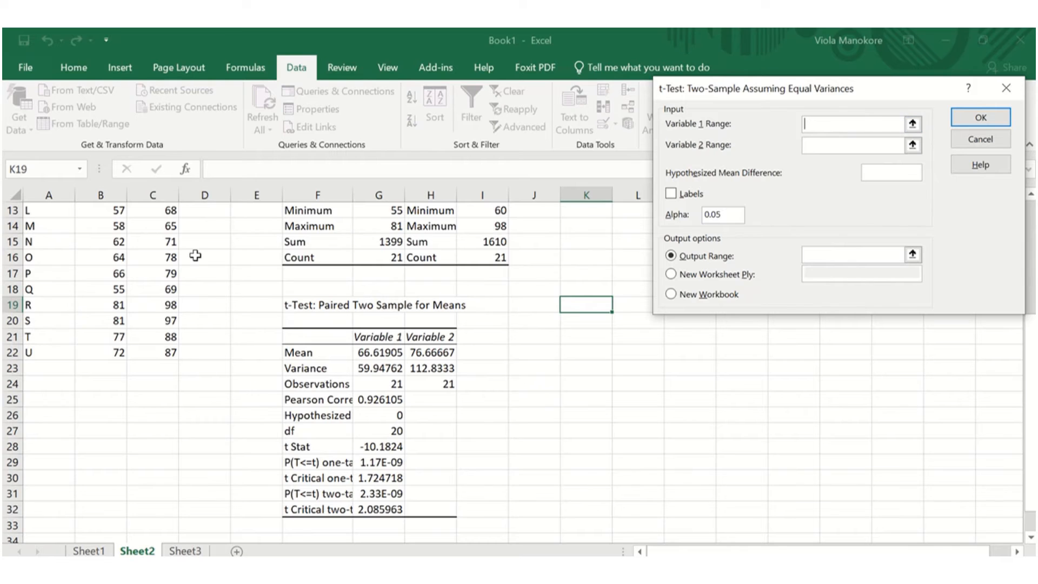
scroll(195, 255, "up", 3)
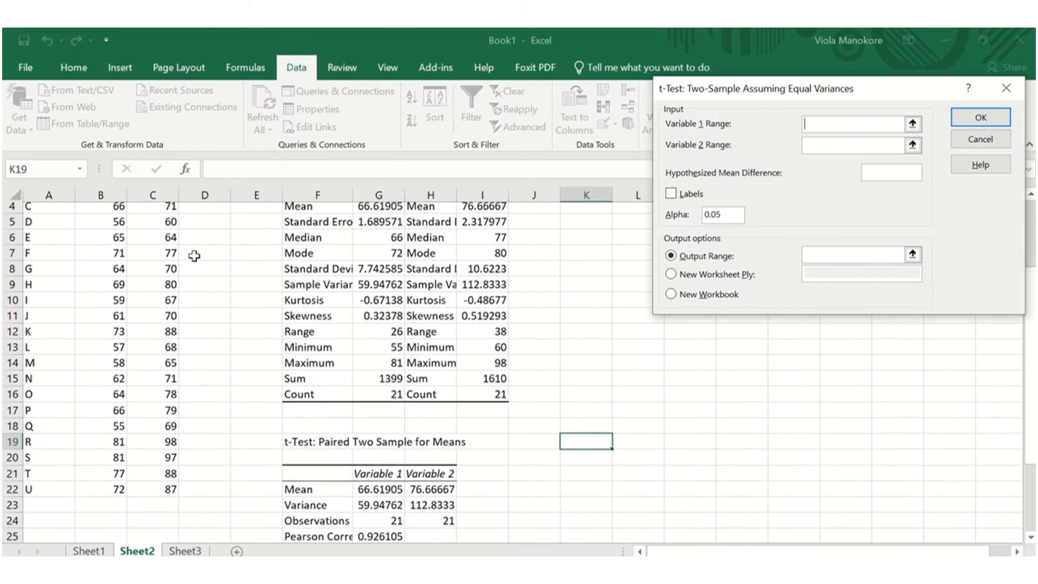
scroll(195, 255, "up", 1)
left_click_drag(108, 226, 111, 538)
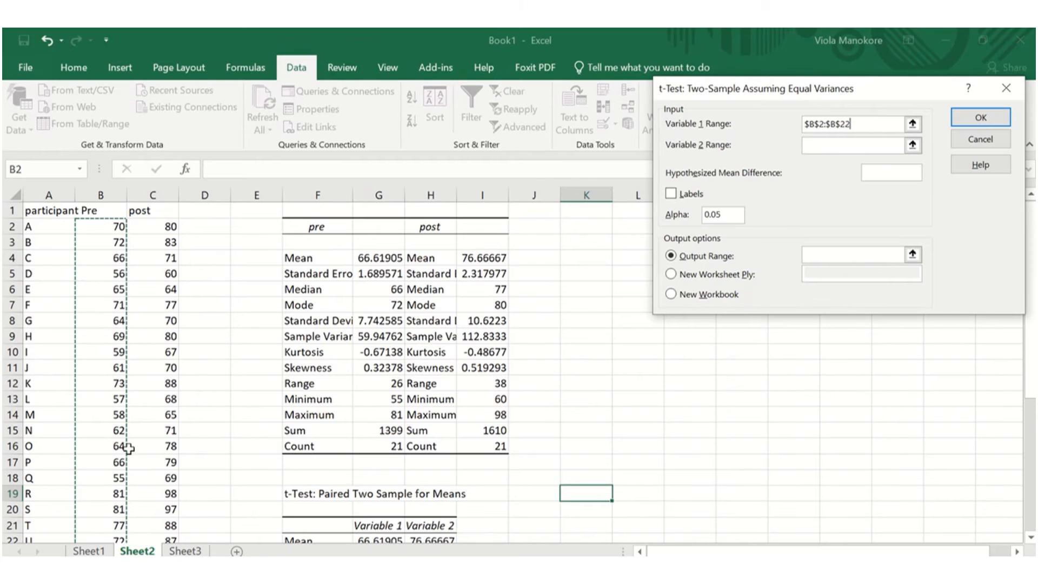
scroll(215, 373, "down", 1)
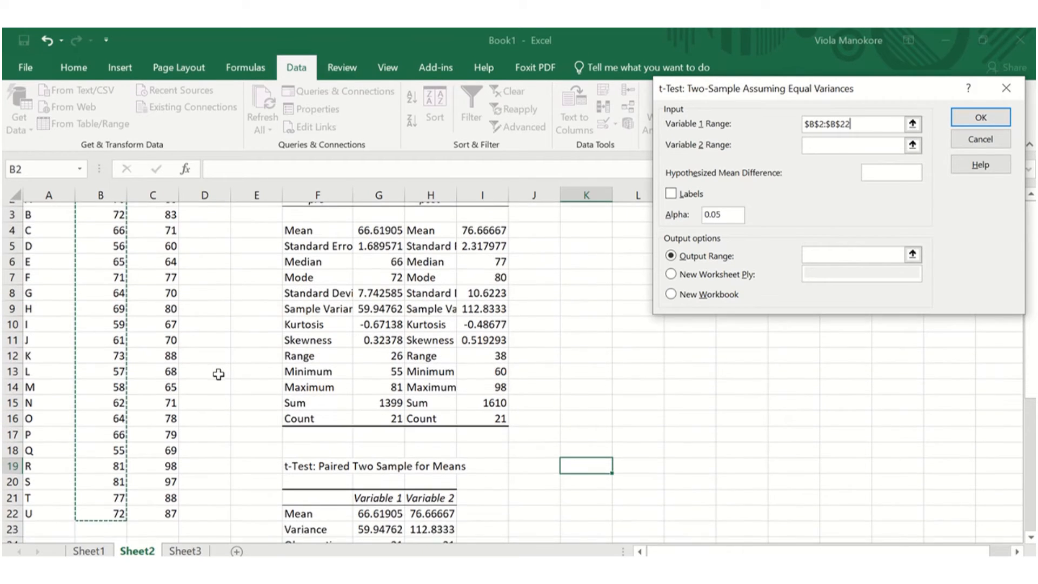
scroll(218, 374, "up", 1)
left_click(837, 145)
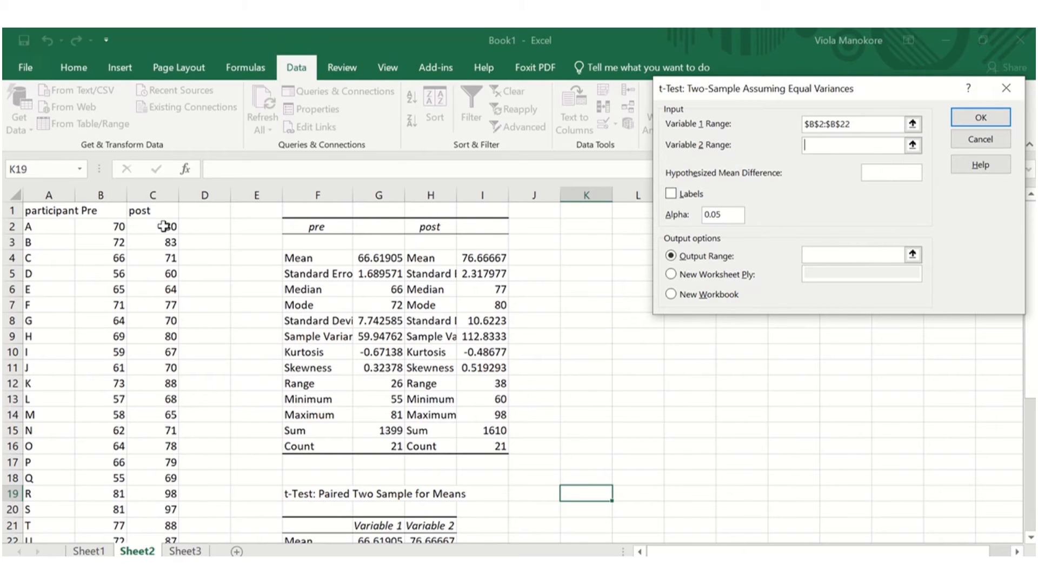
left_click_drag(161, 229, 172, 537)
scroll(204, 515, "down", 1)
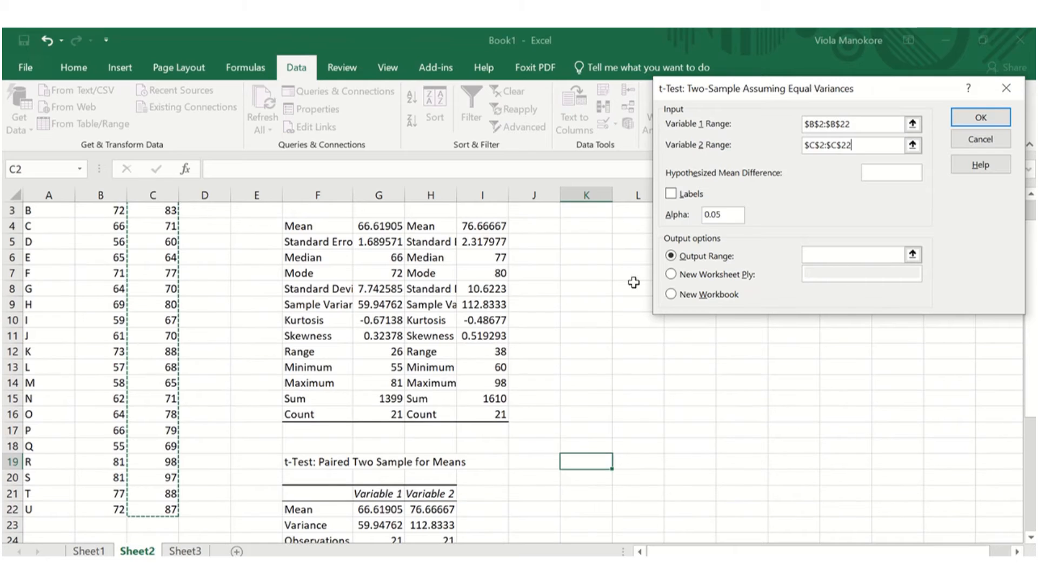
Set the equal-variances t-test's output range to K19, beside the paired test results, and run the test.
left_click(824, 254)
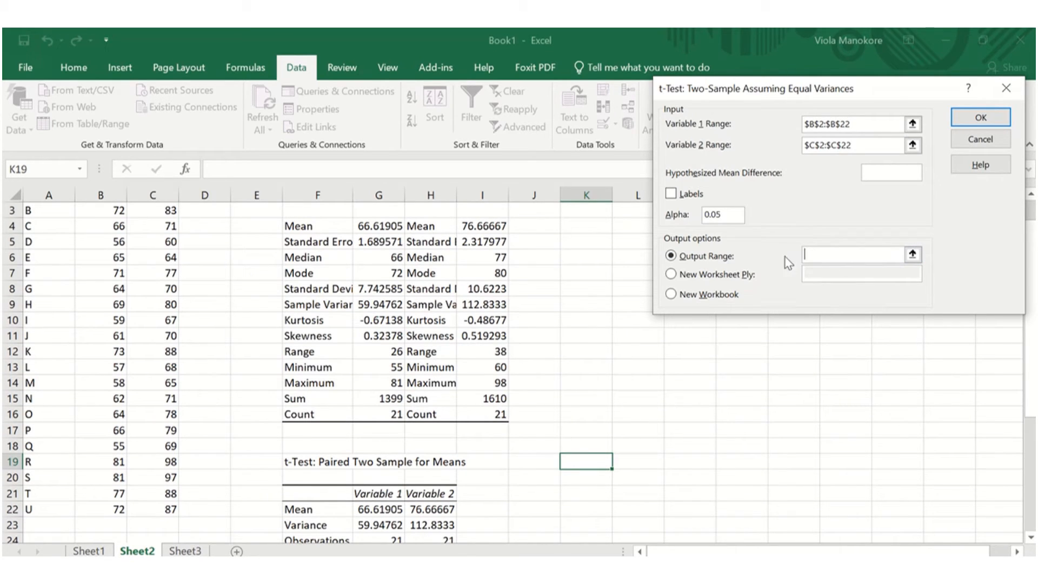
left_click(589, 461)
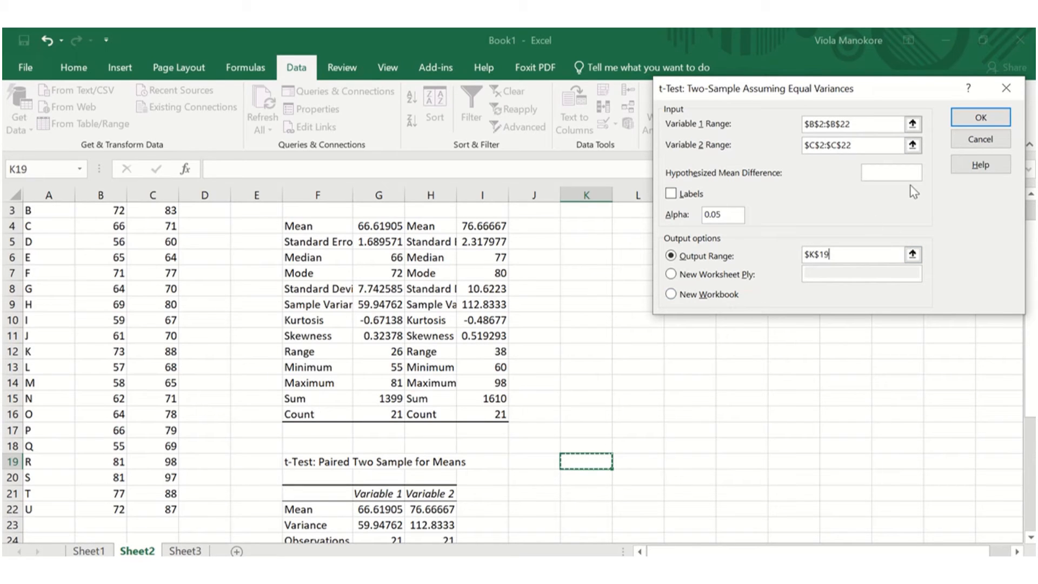
left_click(973, 122)
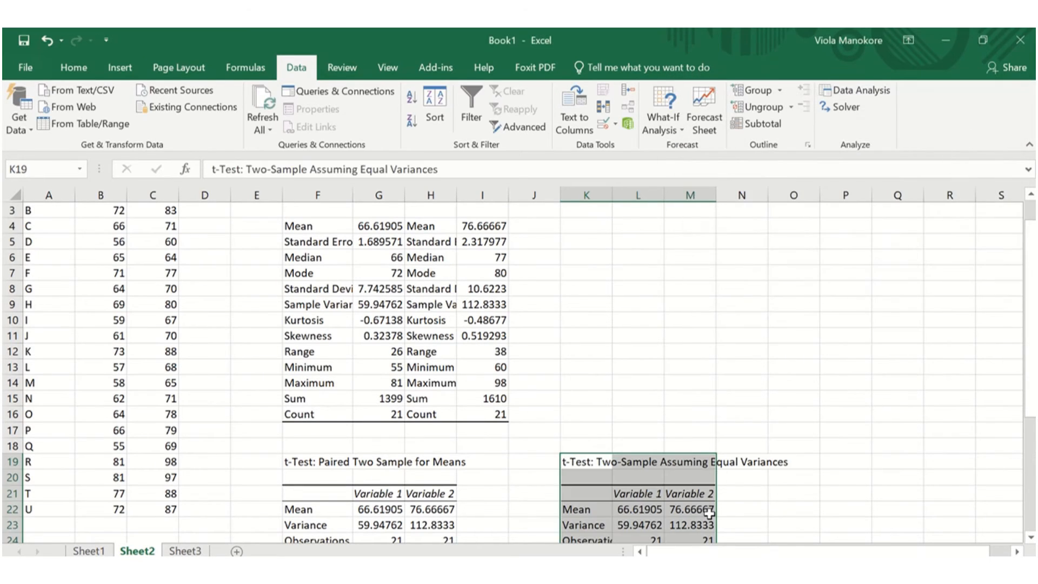
scroll(709, 512, "down", 2)
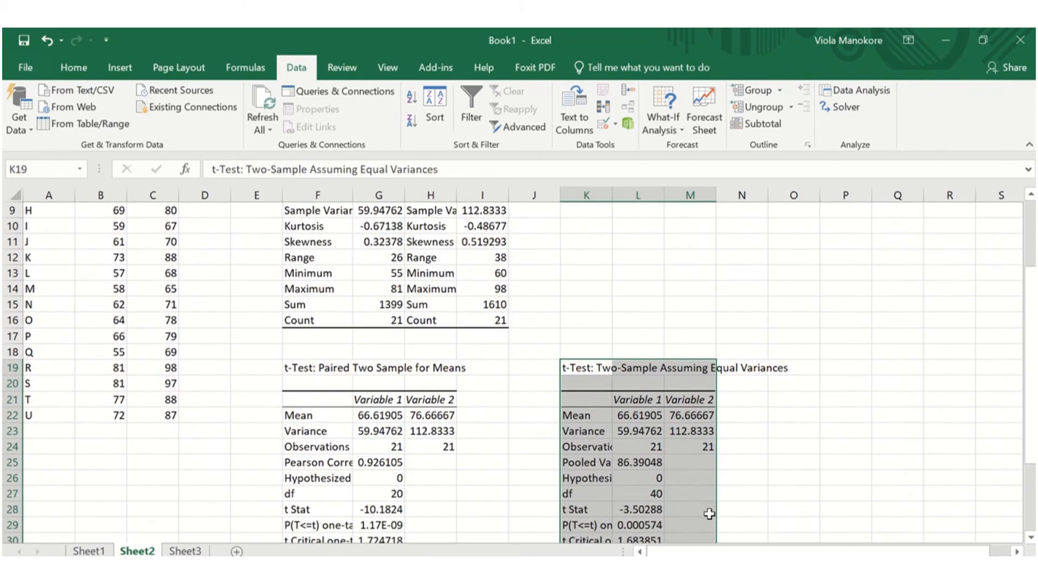
Start a t-Test: Two-Sample Assuming Unequal Variances from the data analysis tools.
left_click(837, 366)
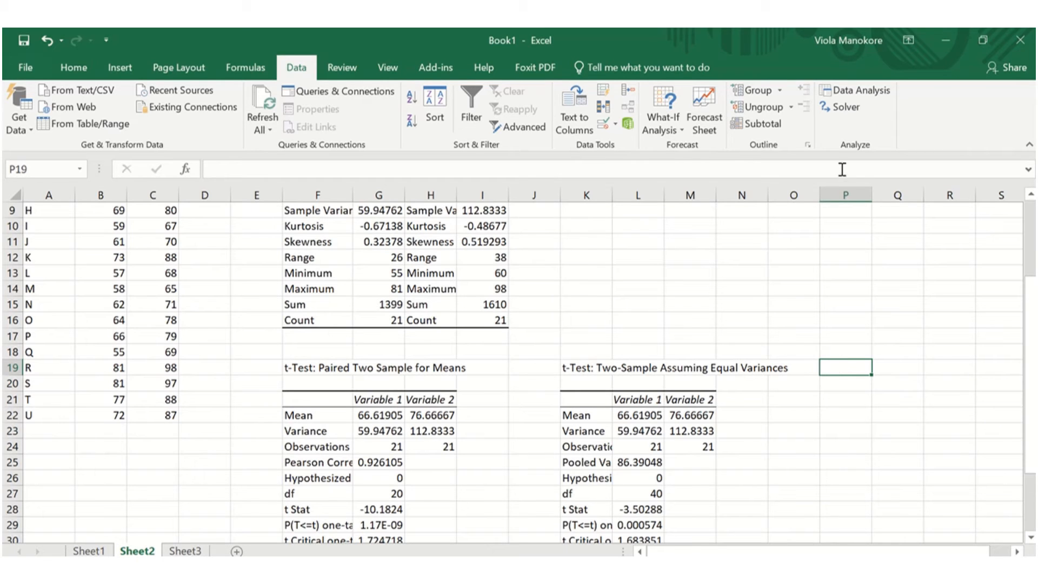
left_click(877, 93)
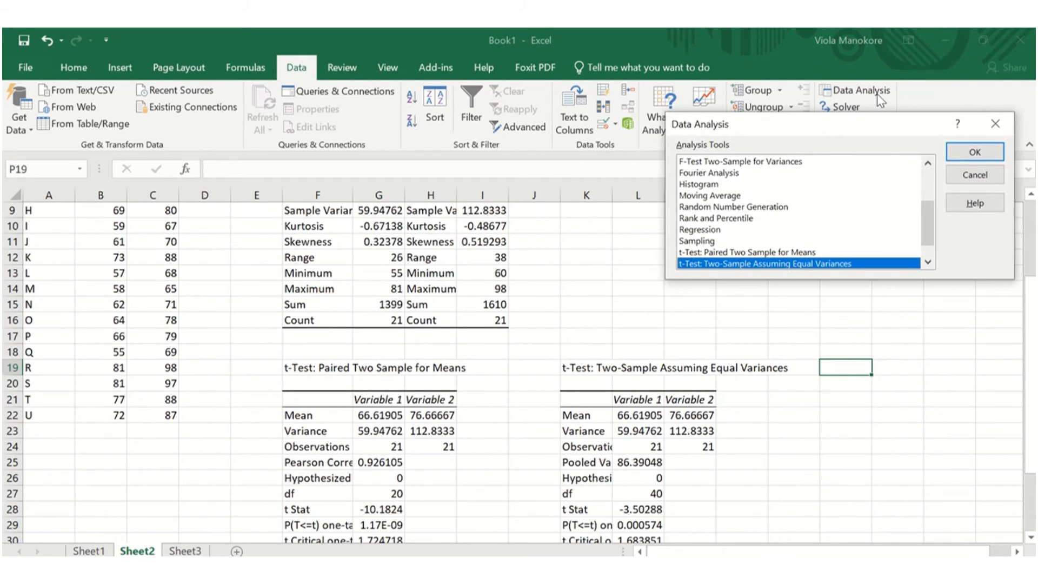
left_click(927, 262)
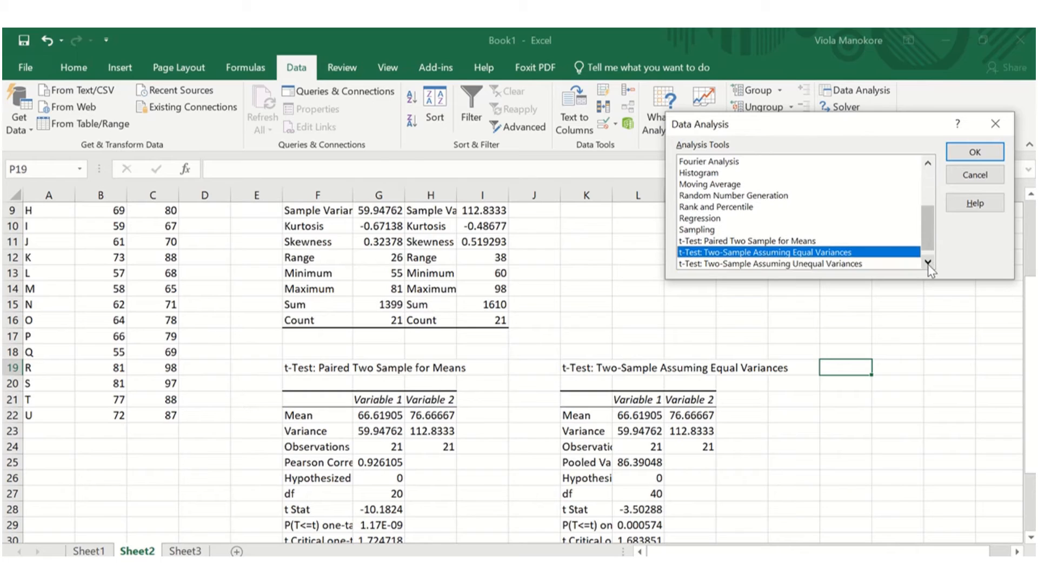
left_click(927, 262)
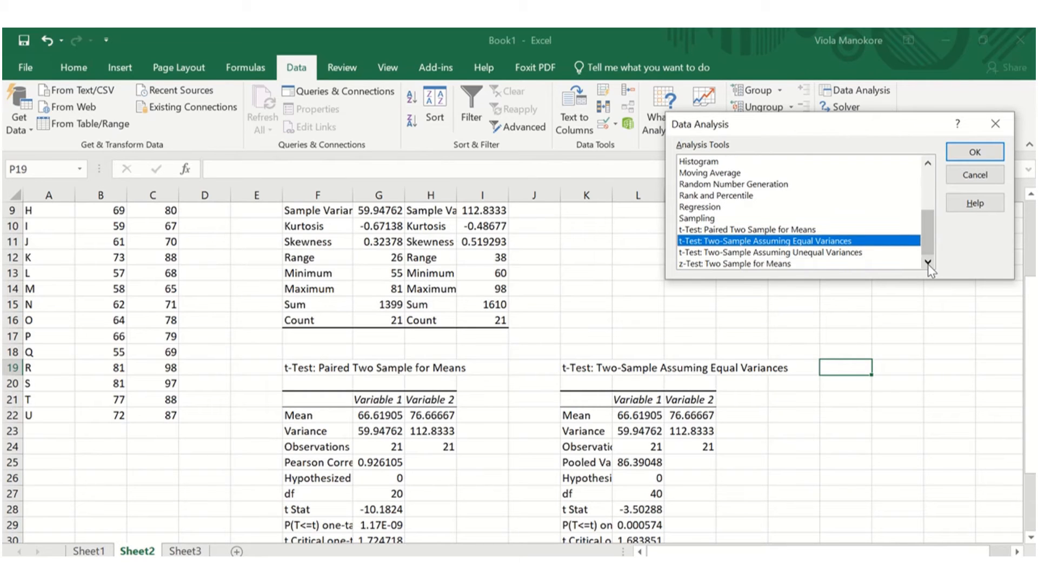
left_click(847, 254)
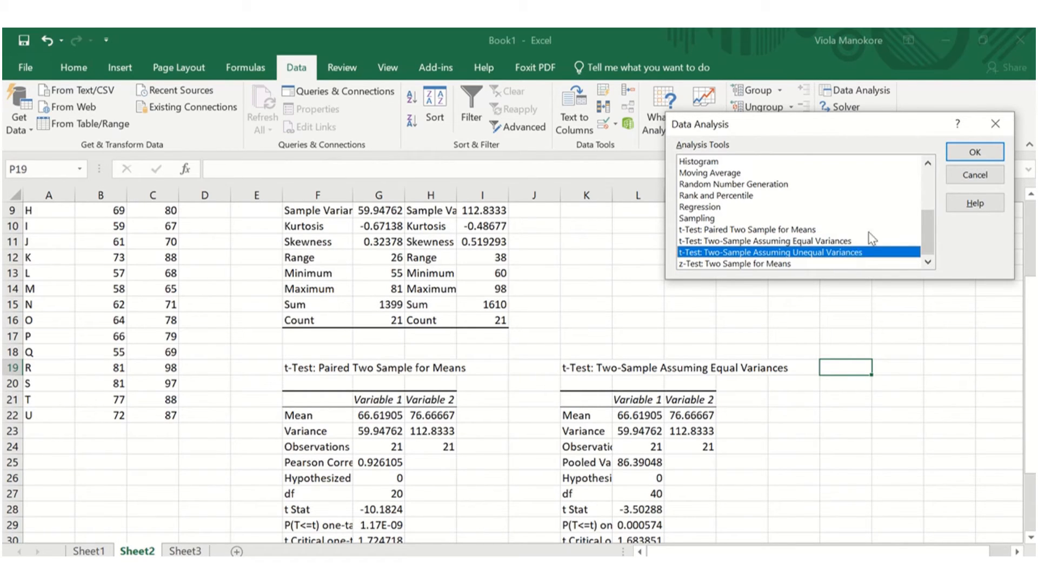
left_click(972, 153)
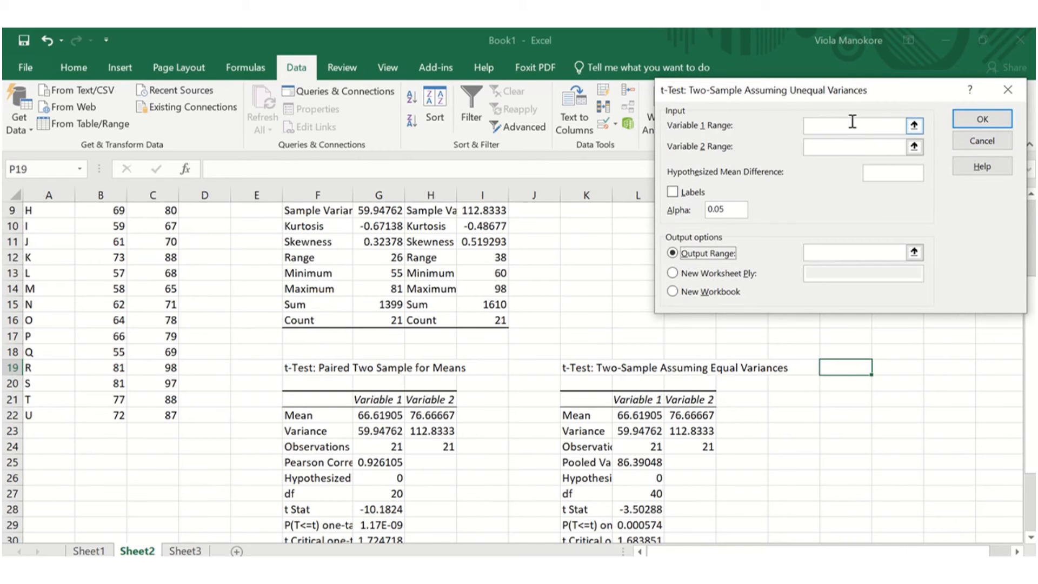
Set the unequal-variances t-test's Variable 1 range to B2:B22 and its Variable 2 range to C2:C22.
left_click(849, 124)
scroll(195, 273, "up", 3)
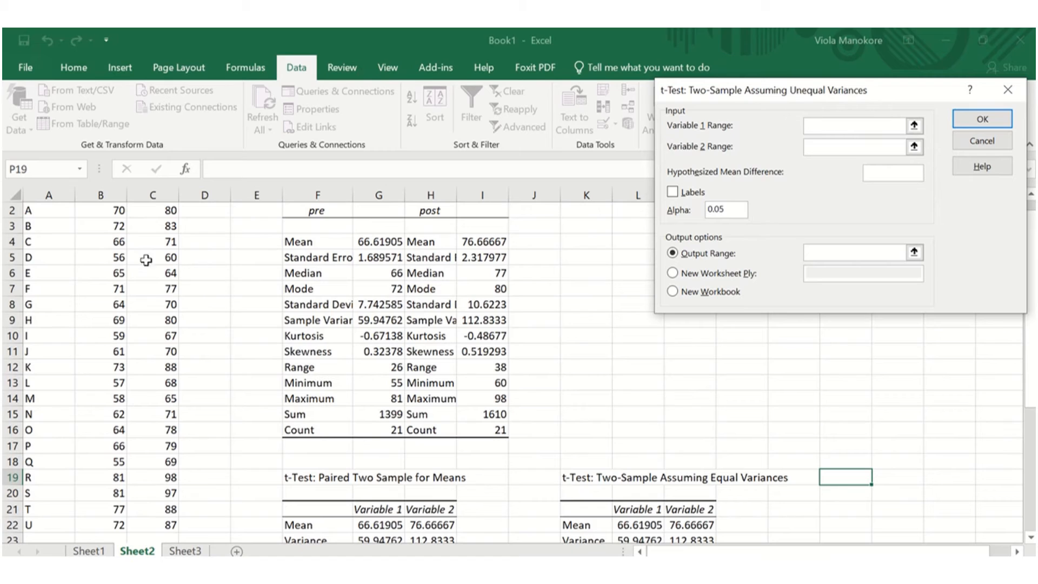
left_click_drag(106, 213, 112, 520)
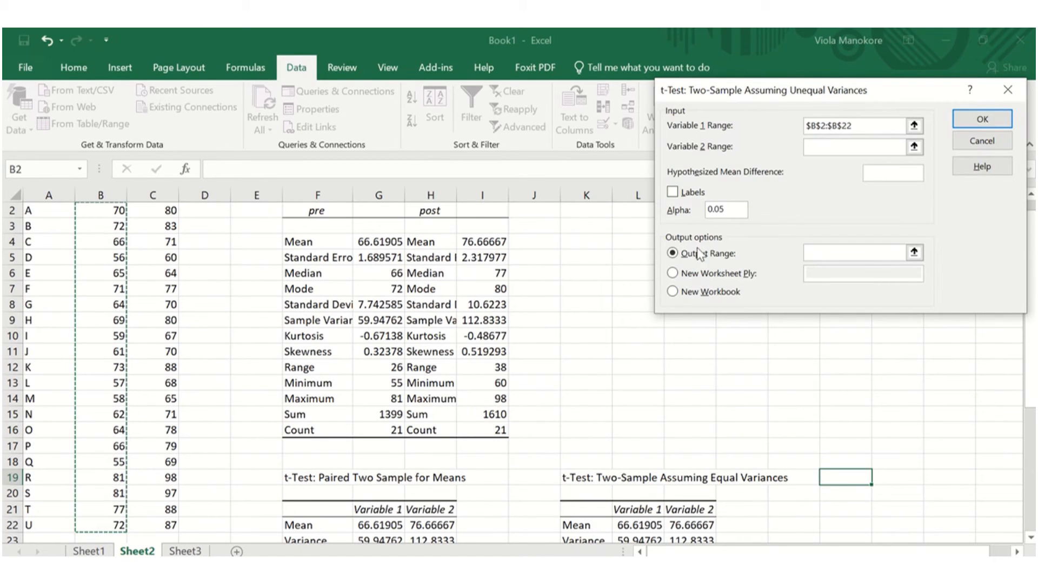
left_click(833, 147)
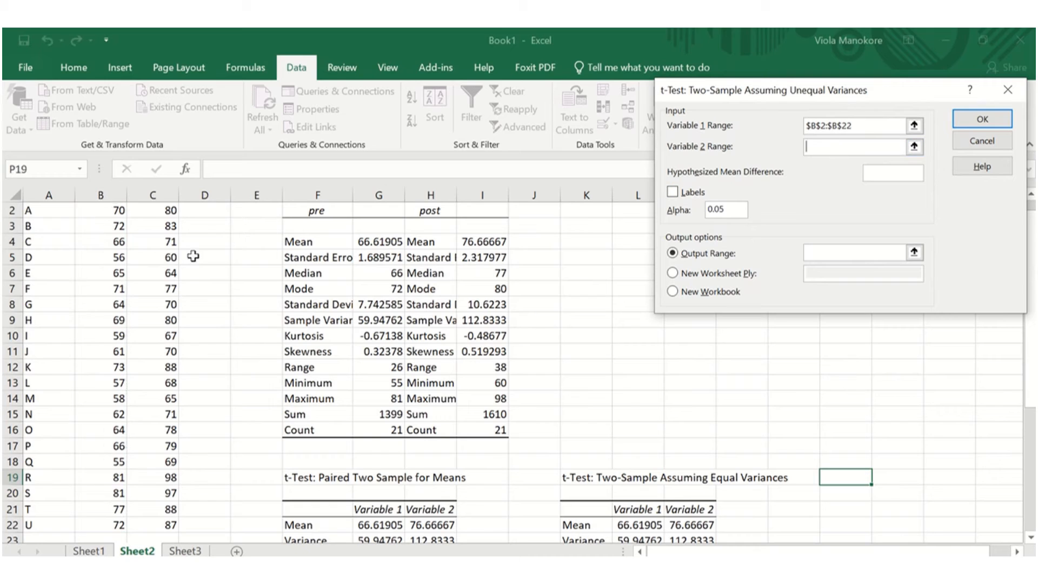
left_click_drag(161, 216, 174, 526)
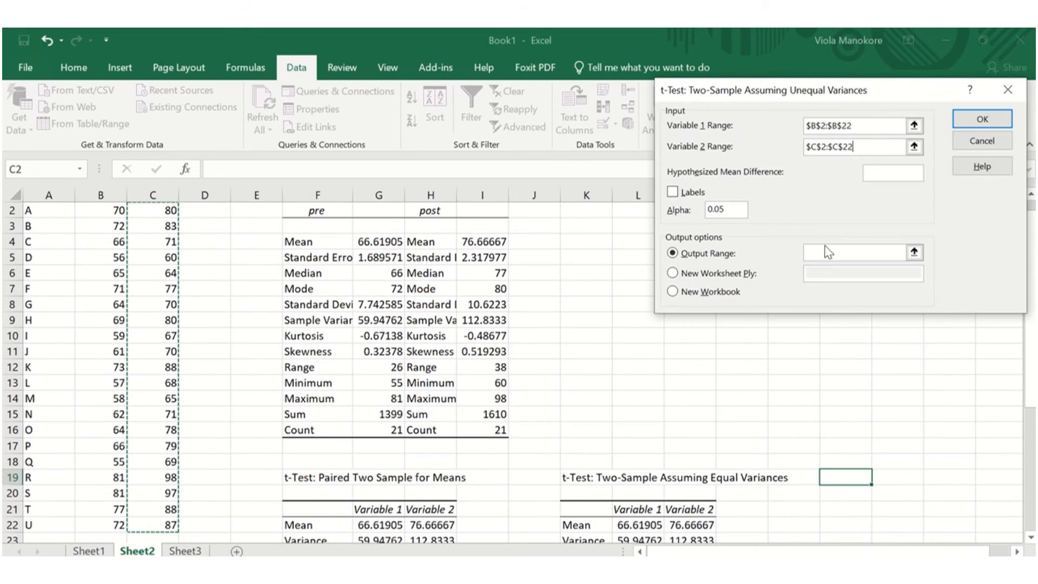
Set the unequal-variances t-test's output range to P19, beside the equal-variances results, and run the test.
left_click(839, 250)
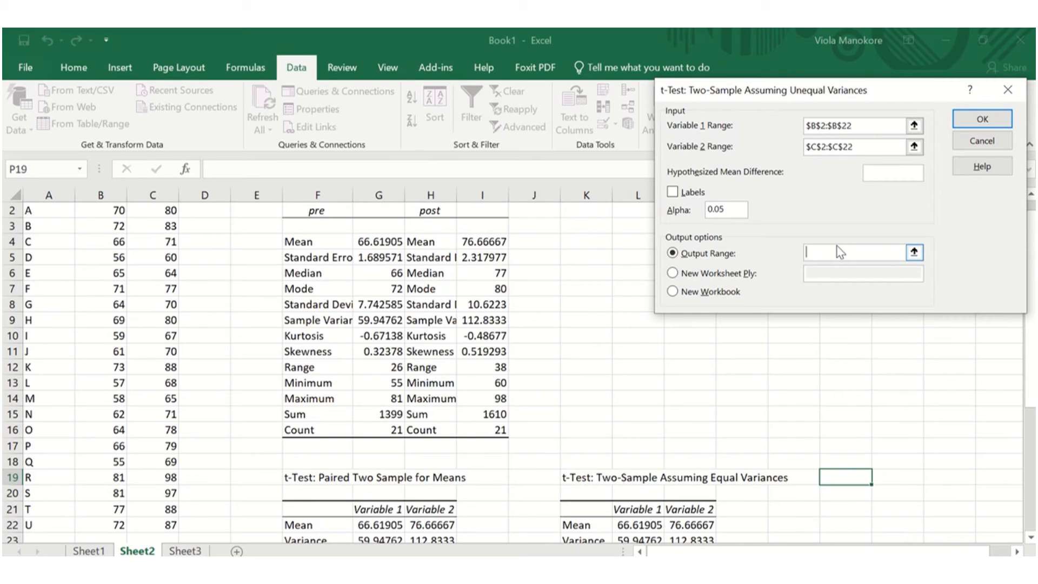
left_click(859, 478)
left_click(981, 119)
scroll(824, 374, "down", 3)
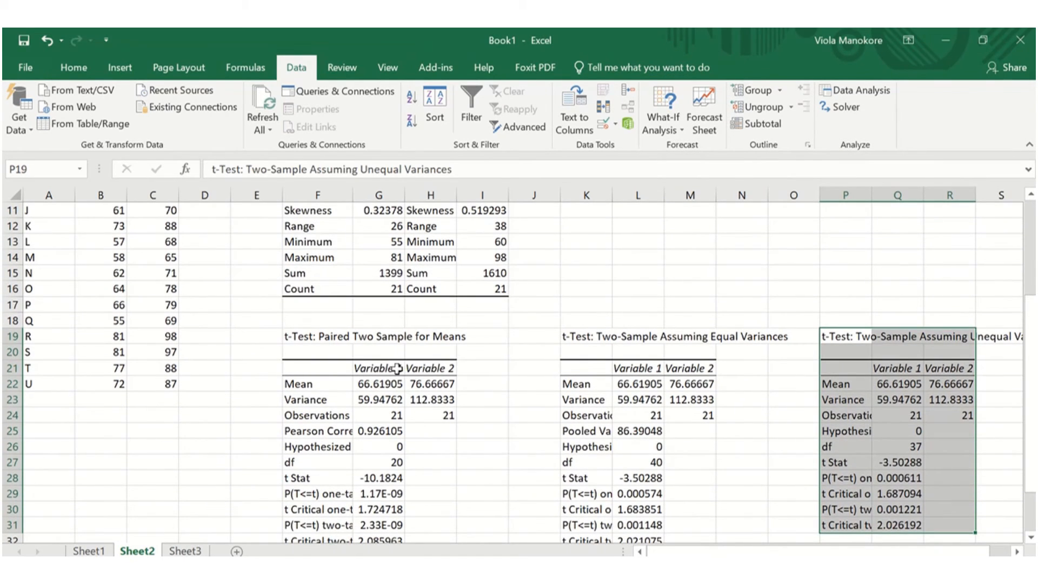
Rename the Variable 1 header to "pre" in the paired, equal-variances and unequal-variances t-test tables.
left_click(399, 369)
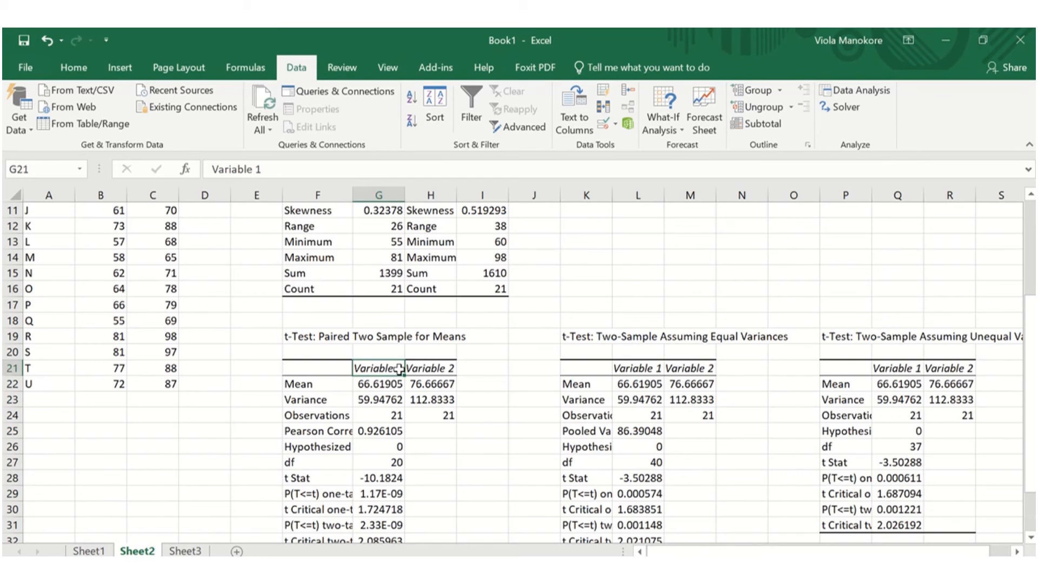
type("pre")
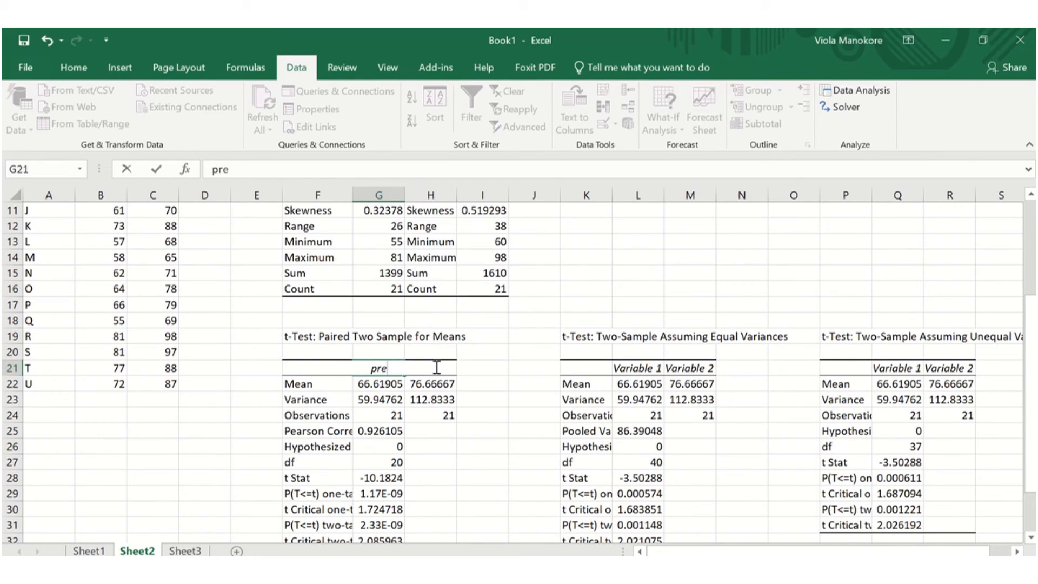
left_click(625, 369)
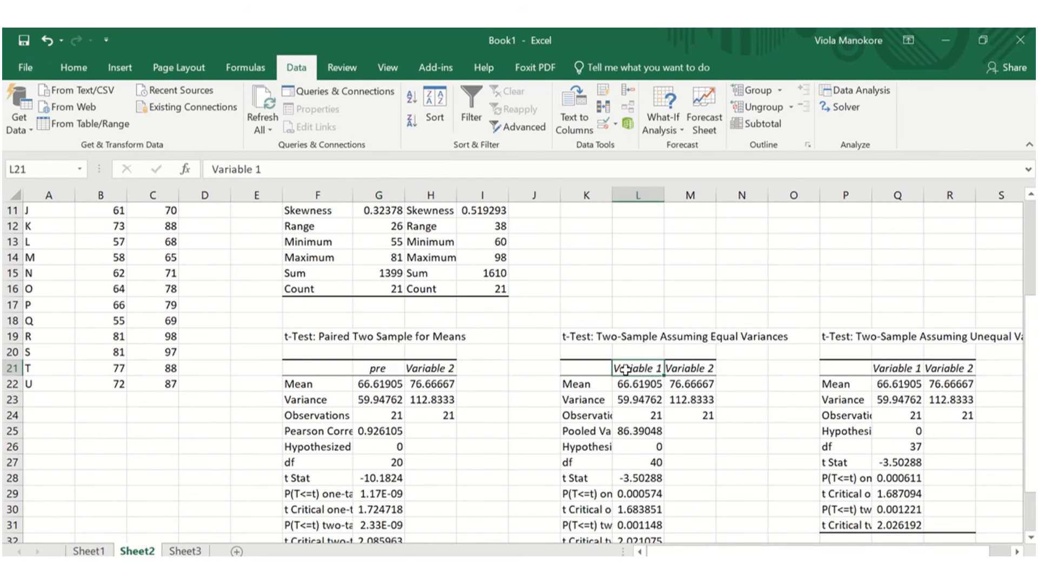
type("pre")
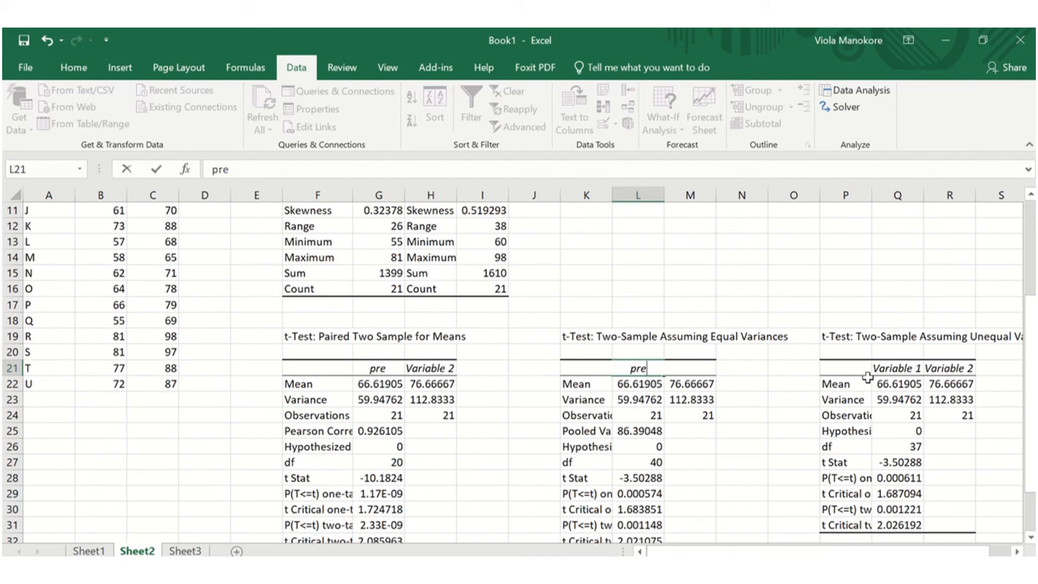
left_click(903, 368)
type("pre")
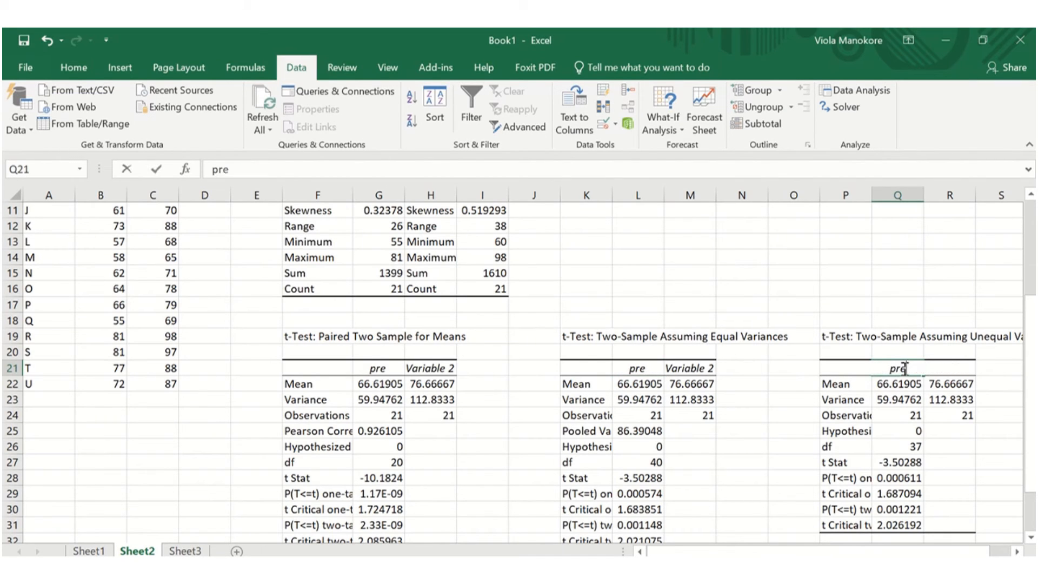
Rename the Variable 2 header to "post" in all three t-test result tables.
left_click(452, 368)
type("post")
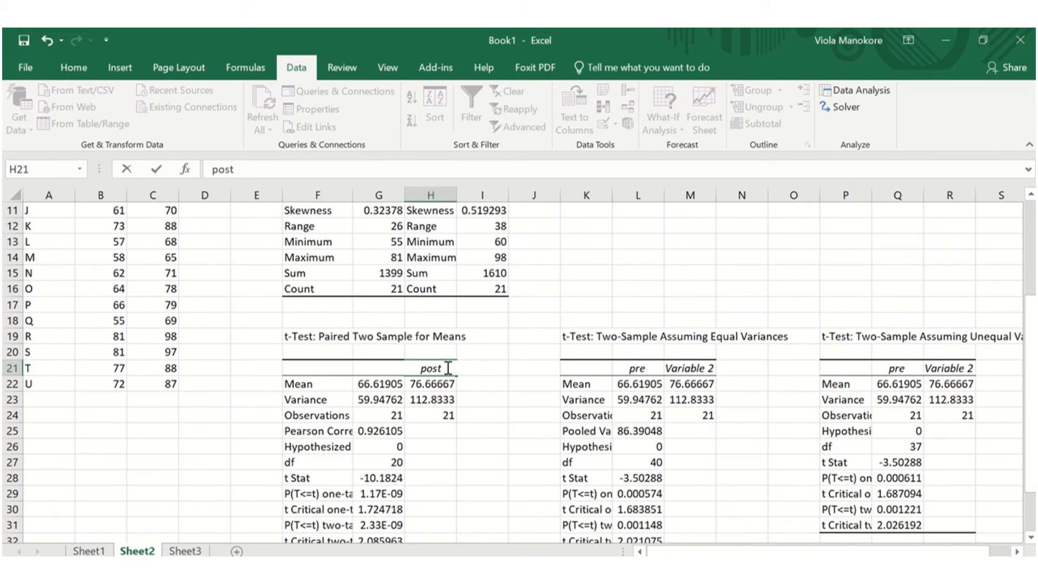
left_click(700, 369)
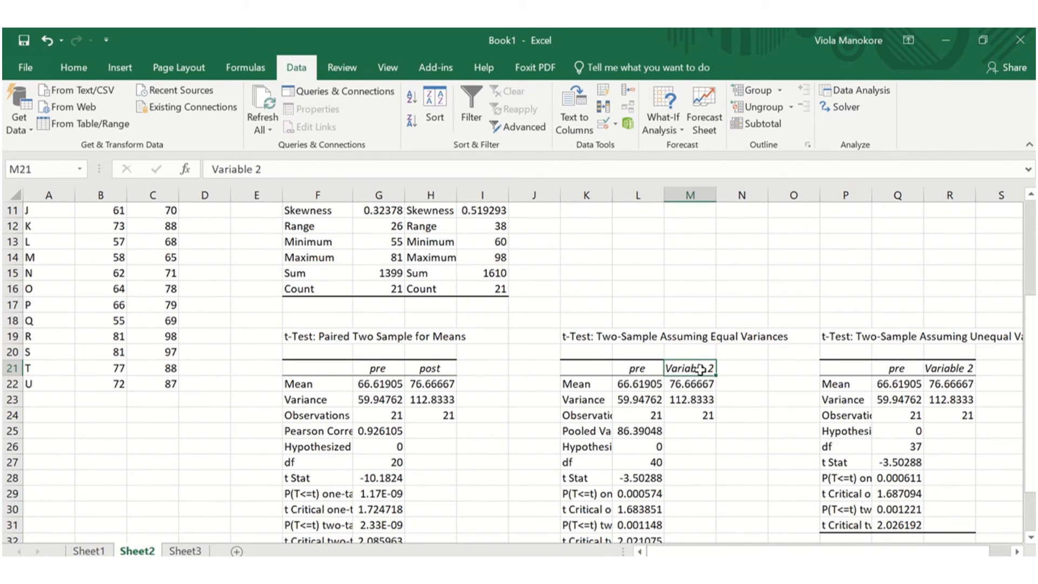
type("post")
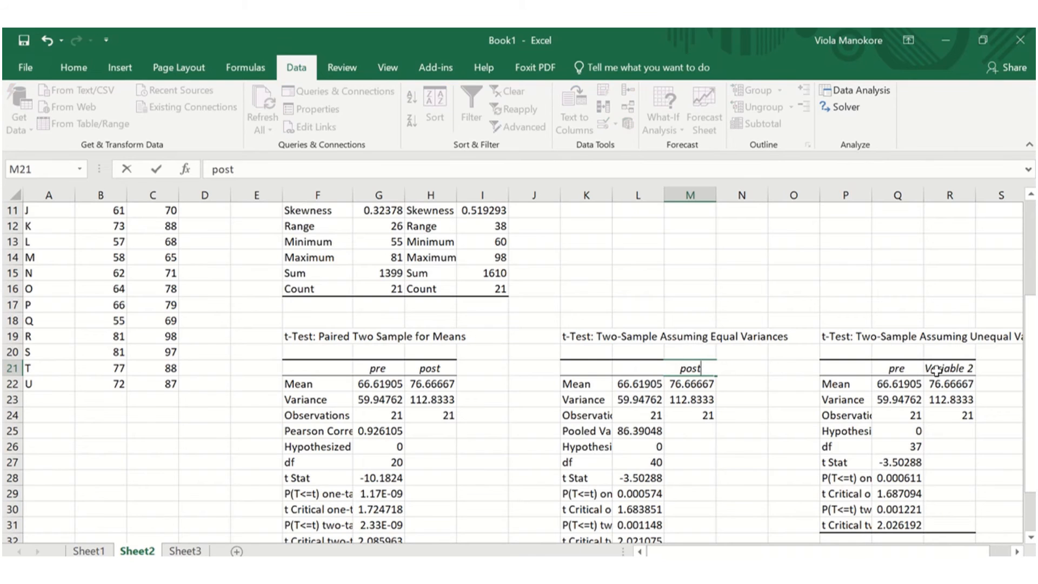
left_click(936, 370)
type("post")
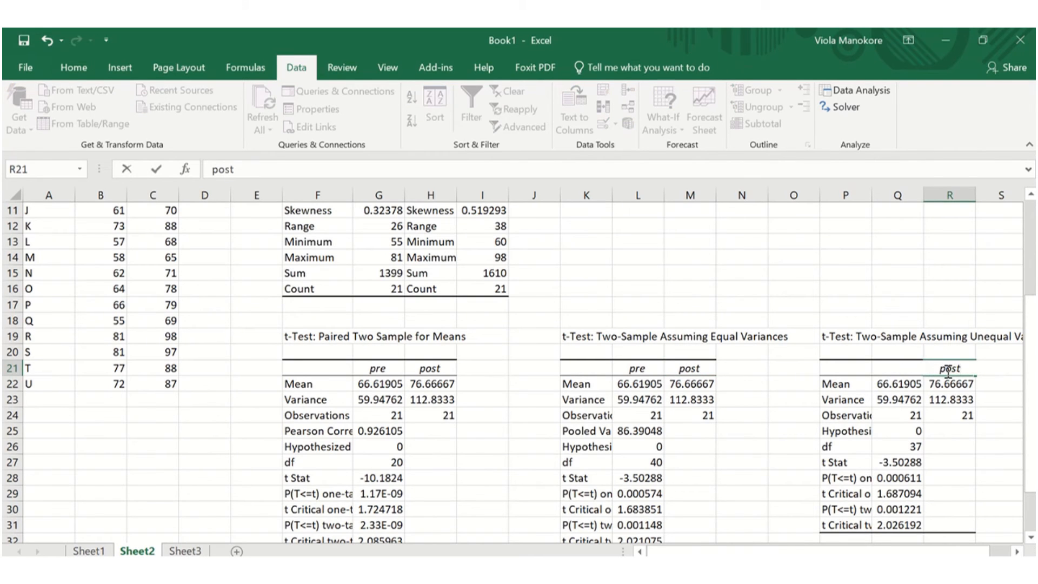
left_click(989, 444)
Examine the paired t-test's two-tail p-value and compare the pre and post means in the descriptive statistics.
scroll(989, 445, "down", 1)
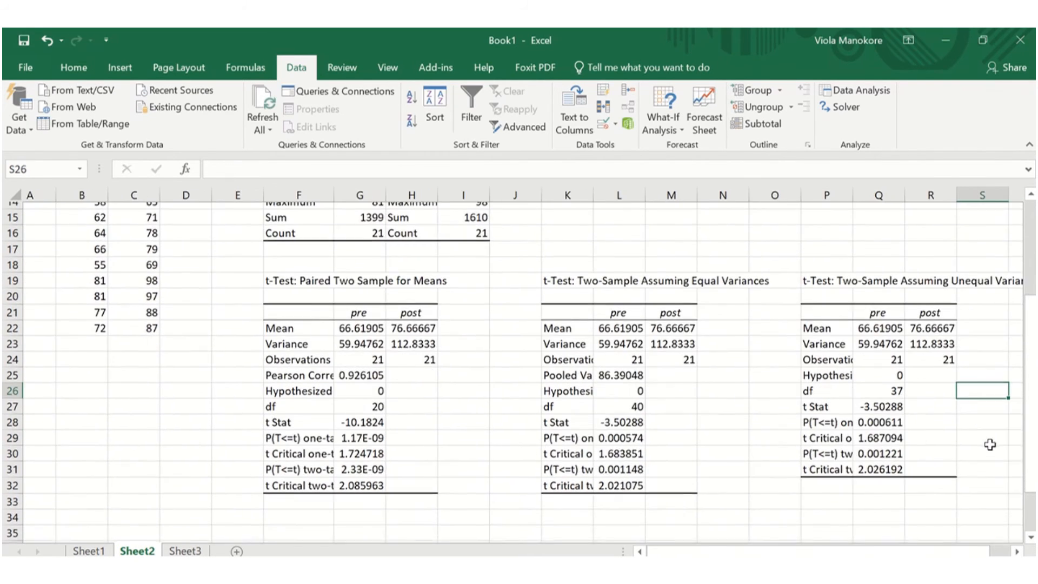
scroll(990, 444, "down", 1)
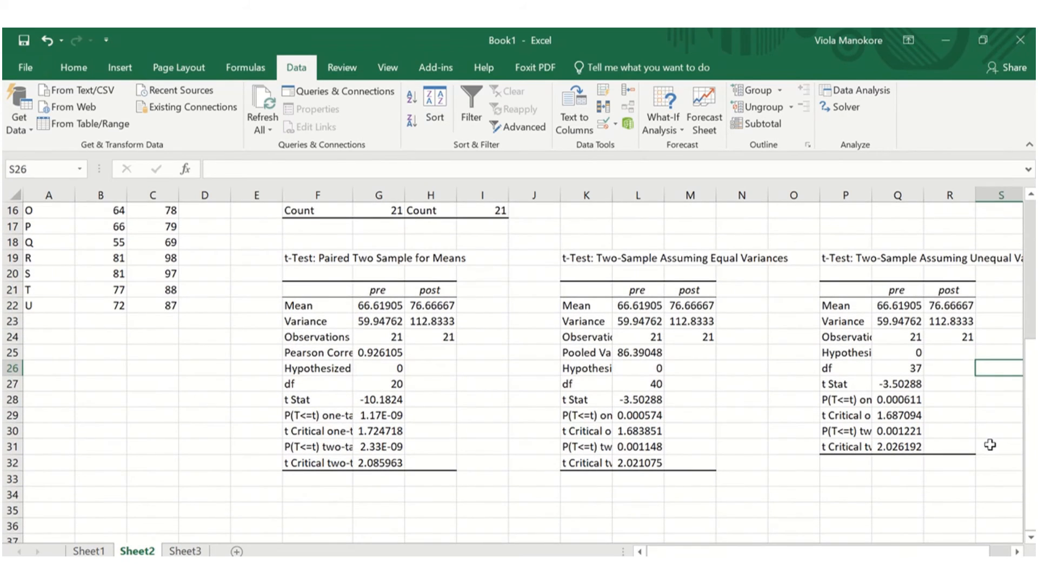
scroll(989, 444, "down", 1)
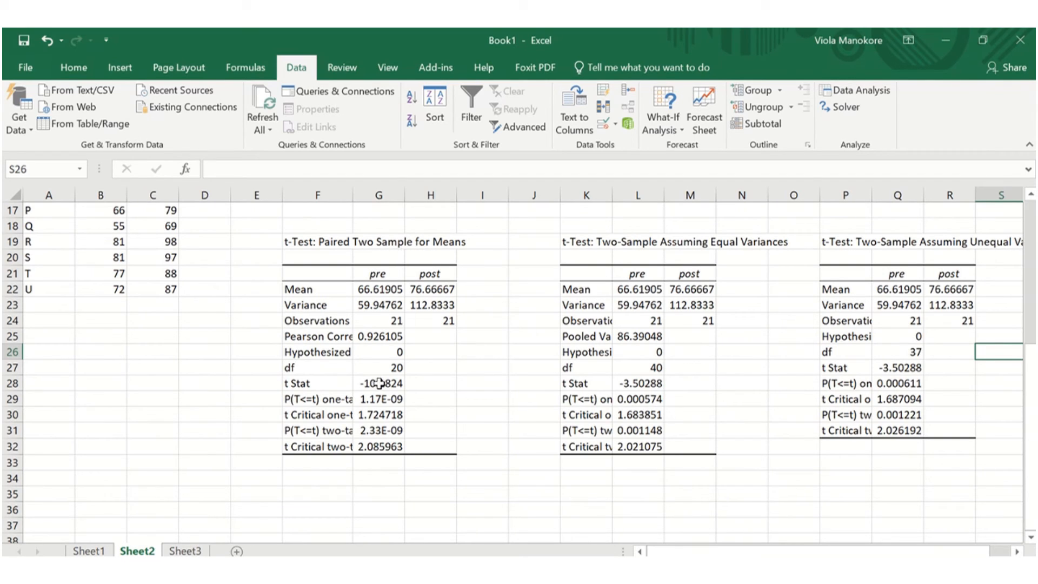
left_click(289, 433)
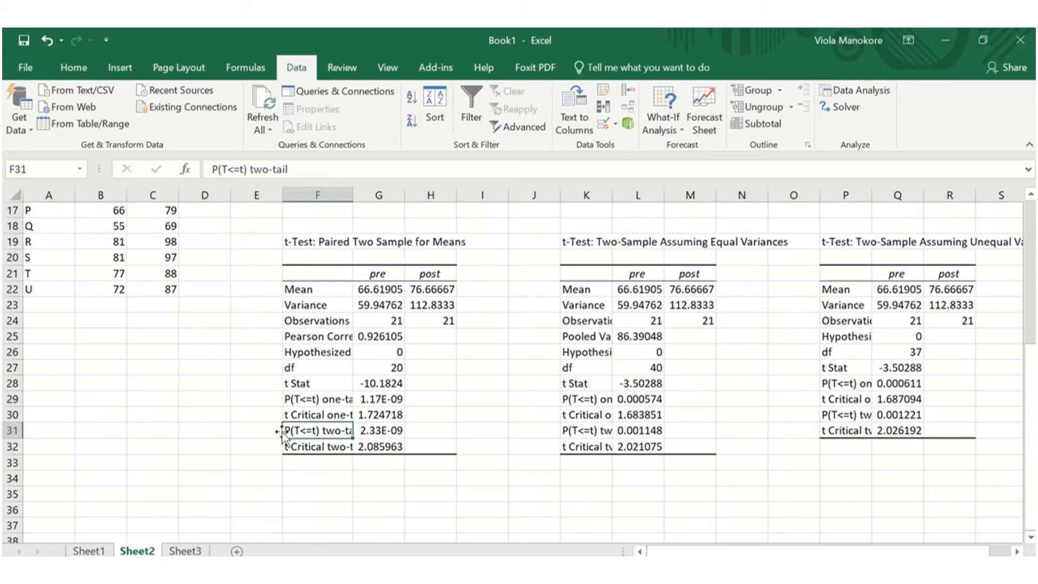
scroll(294, 426, "up", 4)
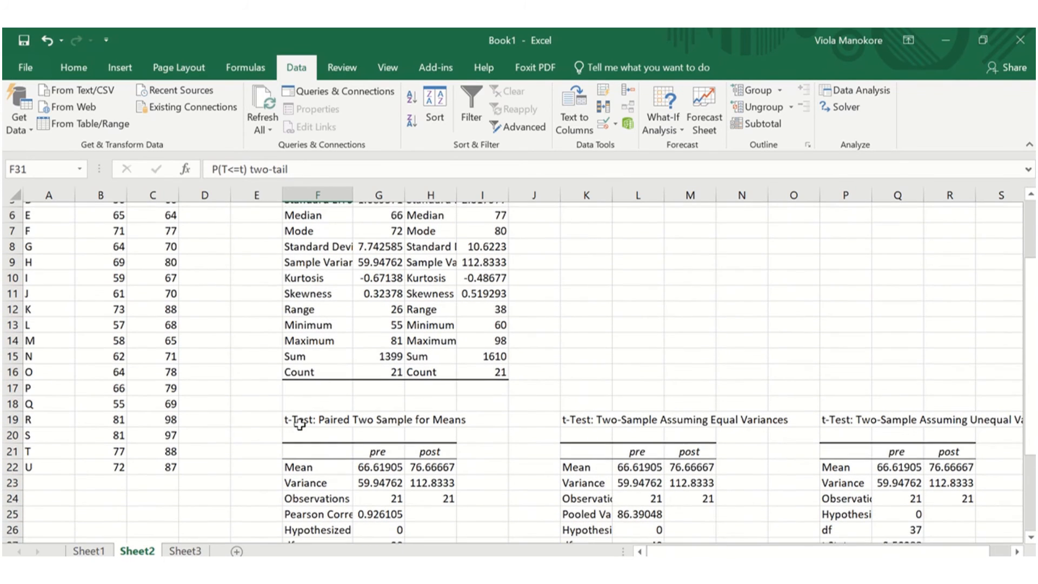
scroll(300, 424, "up", 2)
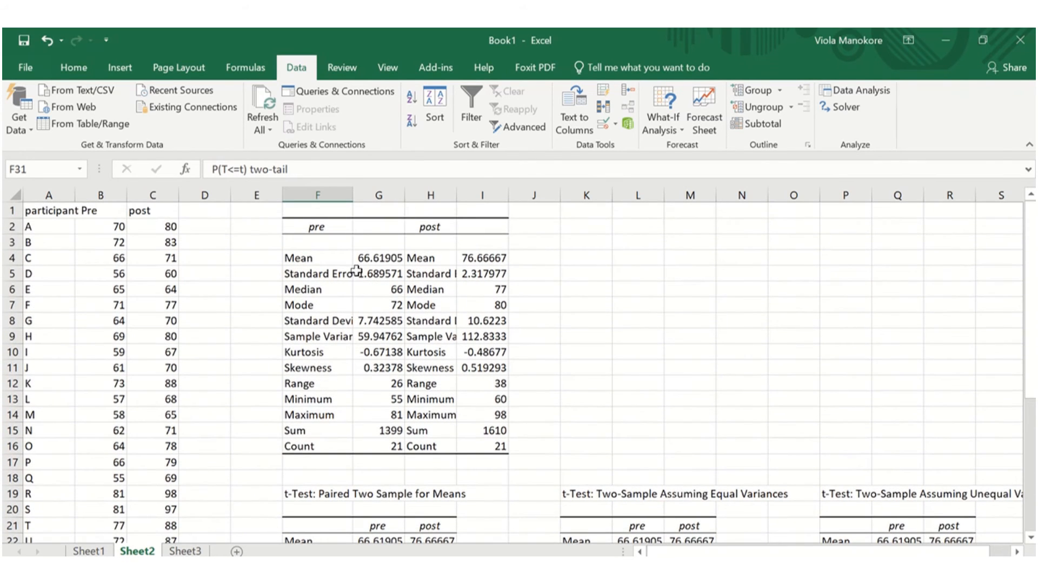
left_click(365, 258)
left_click(462, 256)
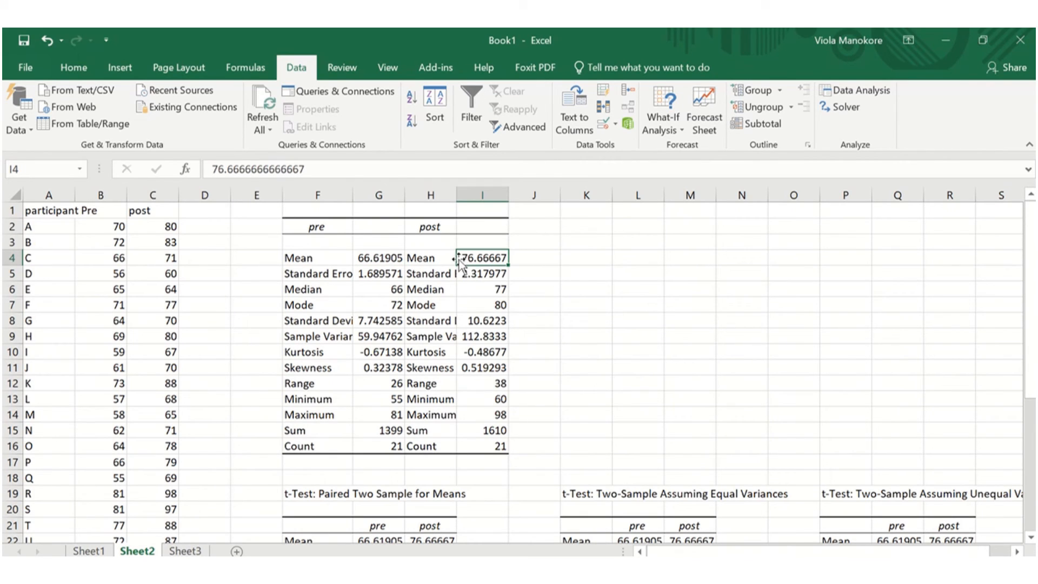
left_click(272, 258)
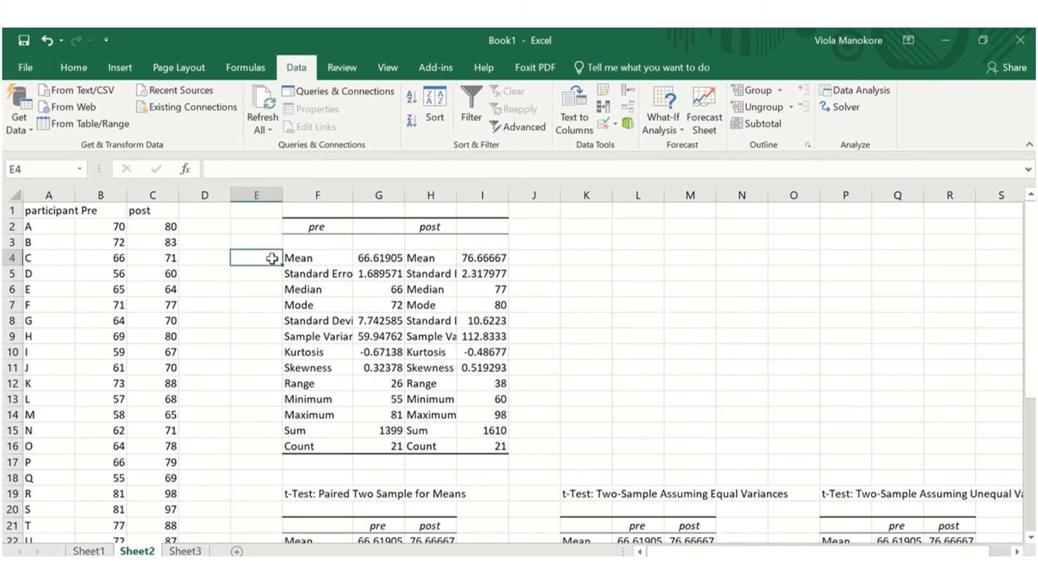
left_click(391, 259)
left_click(463, 260)
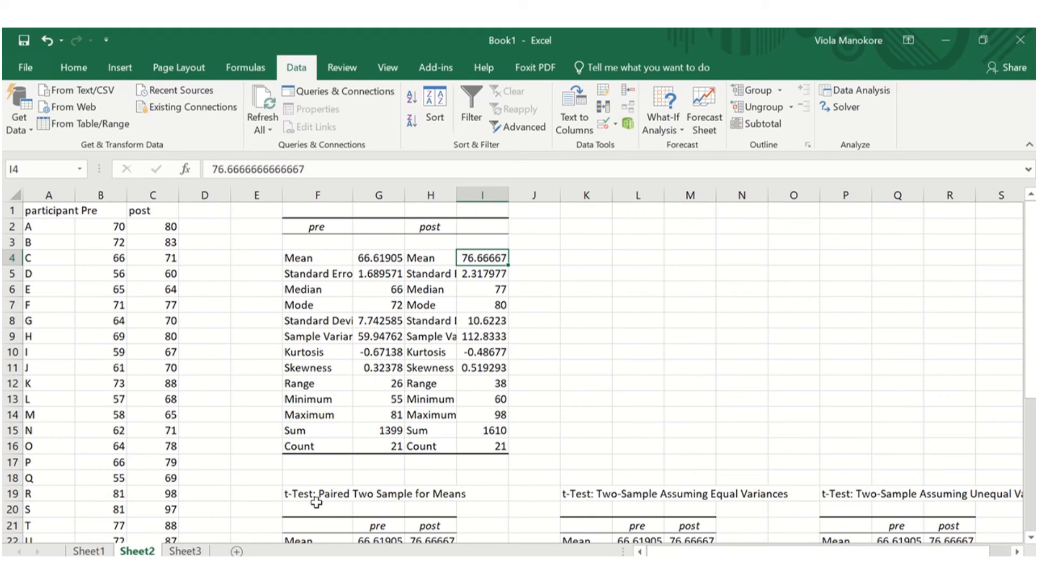
Review the paired t-test results again and examine the two-tail p-value of the equal-variances t-test.
scroll(386, 495, "down", 3)
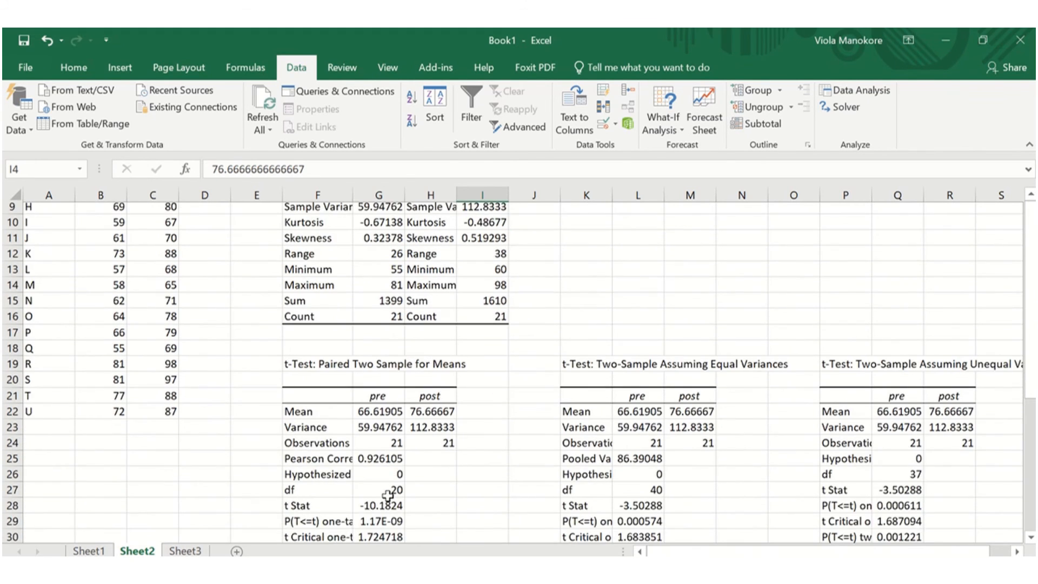
scroll(387, 495, "down", 2)
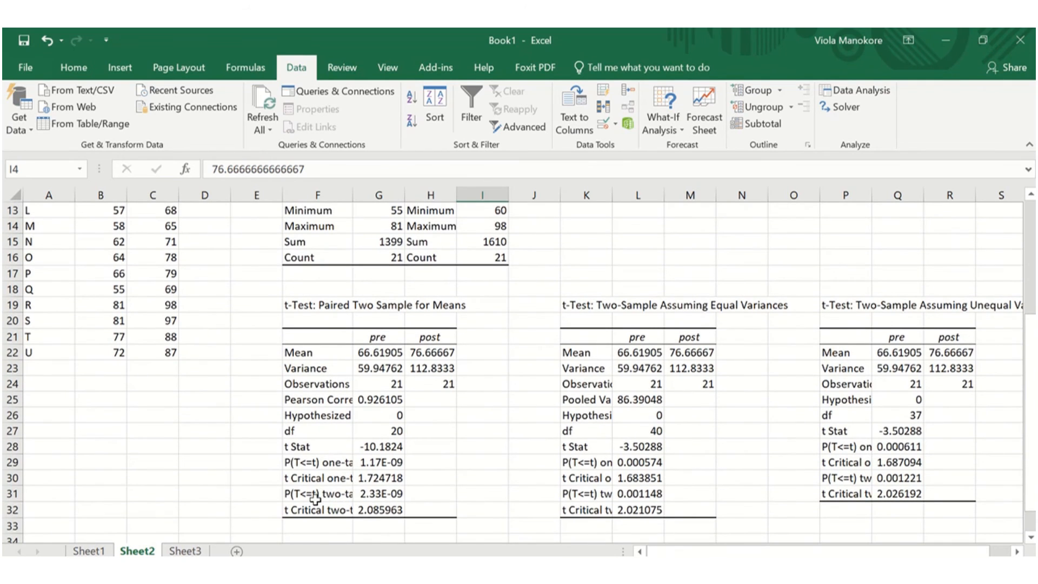
scroll(448, 458, "up", 1)
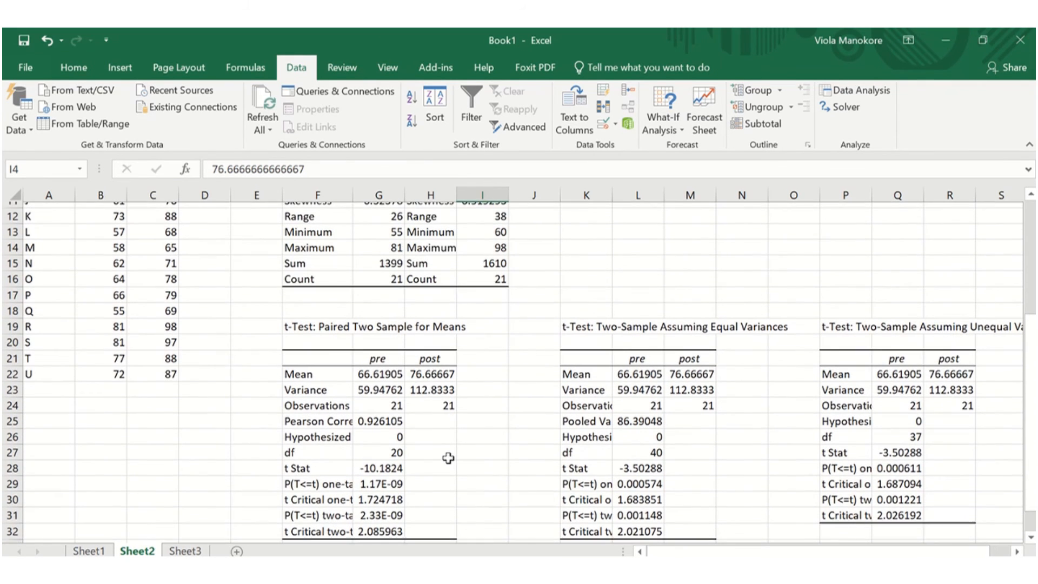
scroll(448, 457, "up", 3)
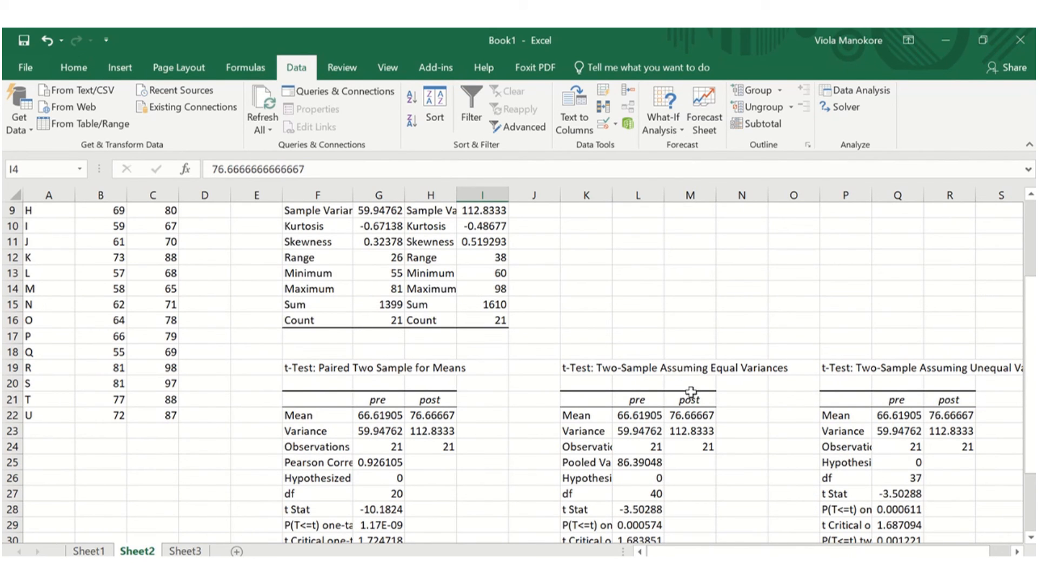
scroll(693, 394, "down", 5)
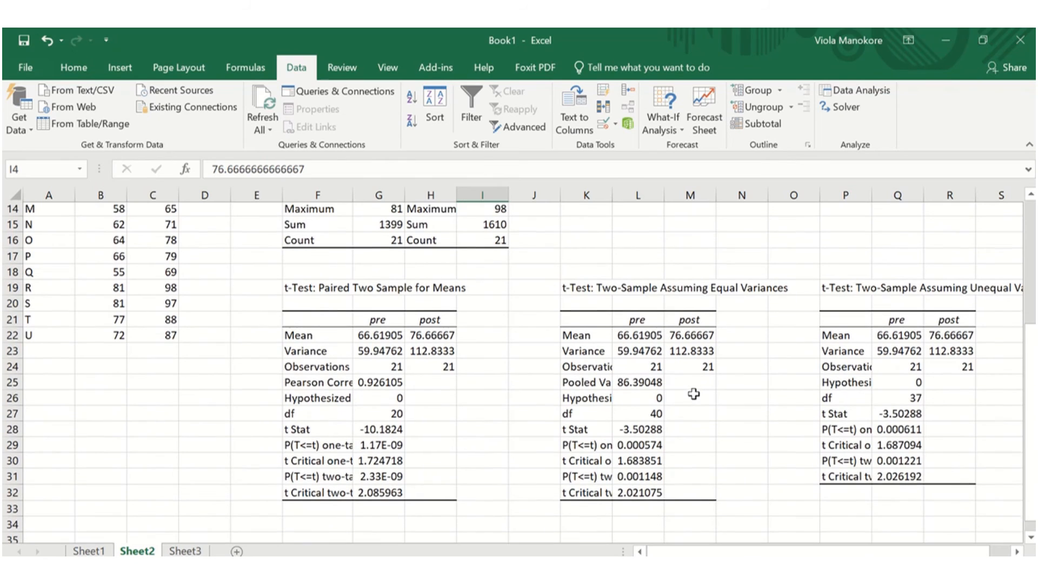
left_click(638, 478)
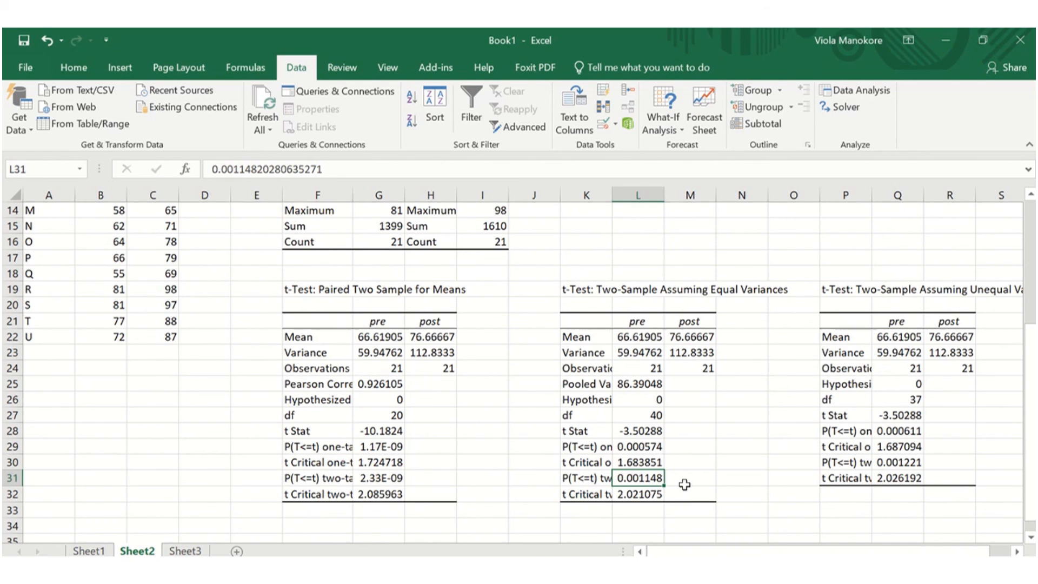
scroll(684, 485, "up", 1)
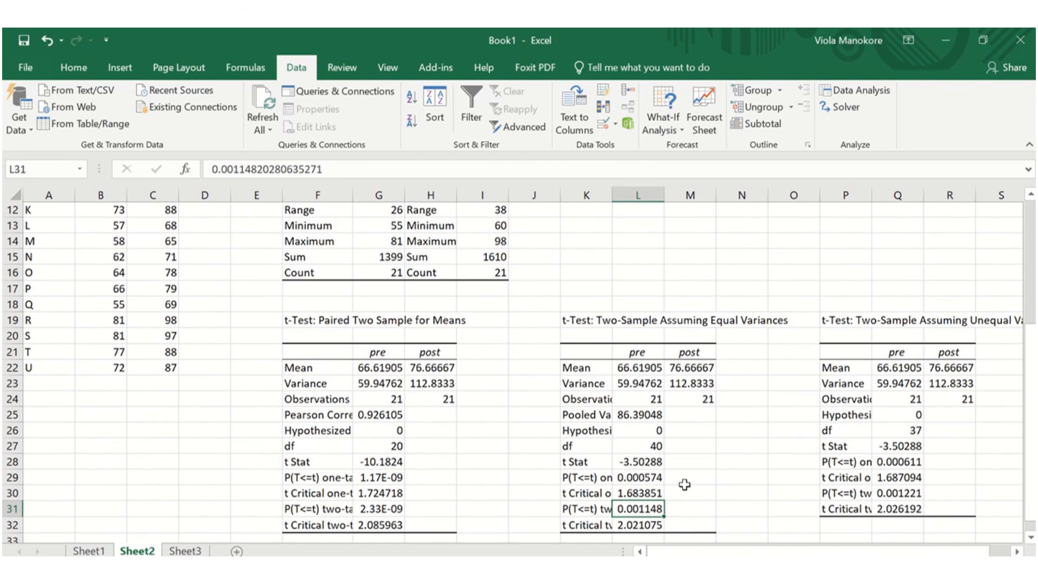
scroll(684, 484, "down", 1)
scroll(684, 484, "right", 1)
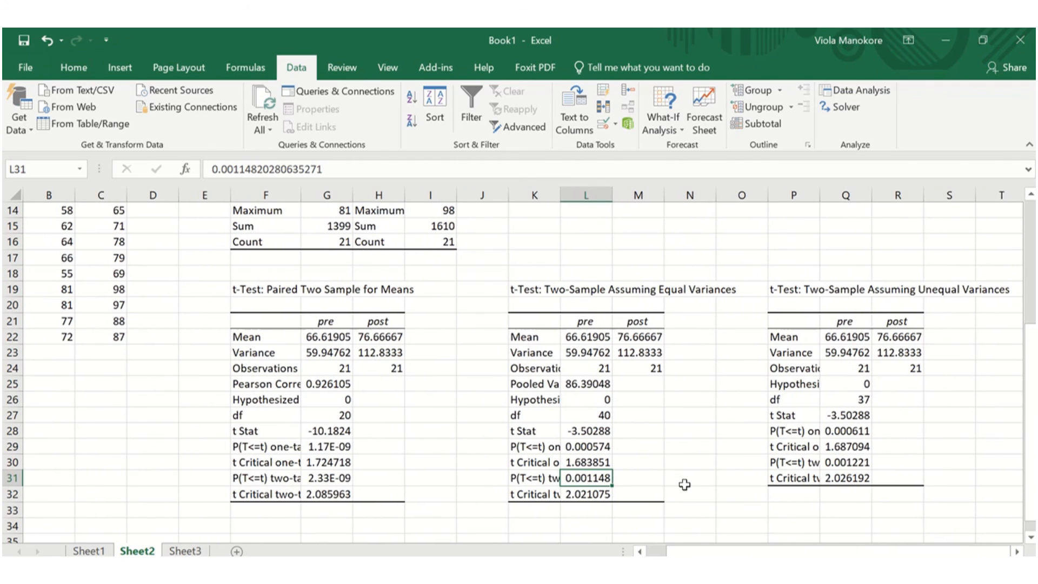
Examine the unequal-variances t-test's two-tail p-value and review it against the other tests and the descriptive statistics.
left_click(813, 296)
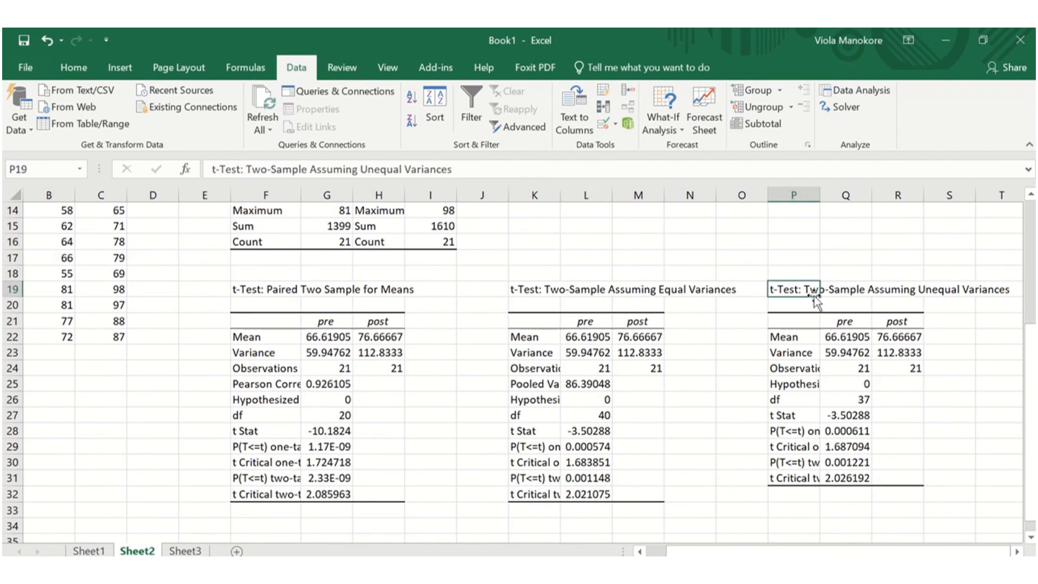
left_click(958, 291)
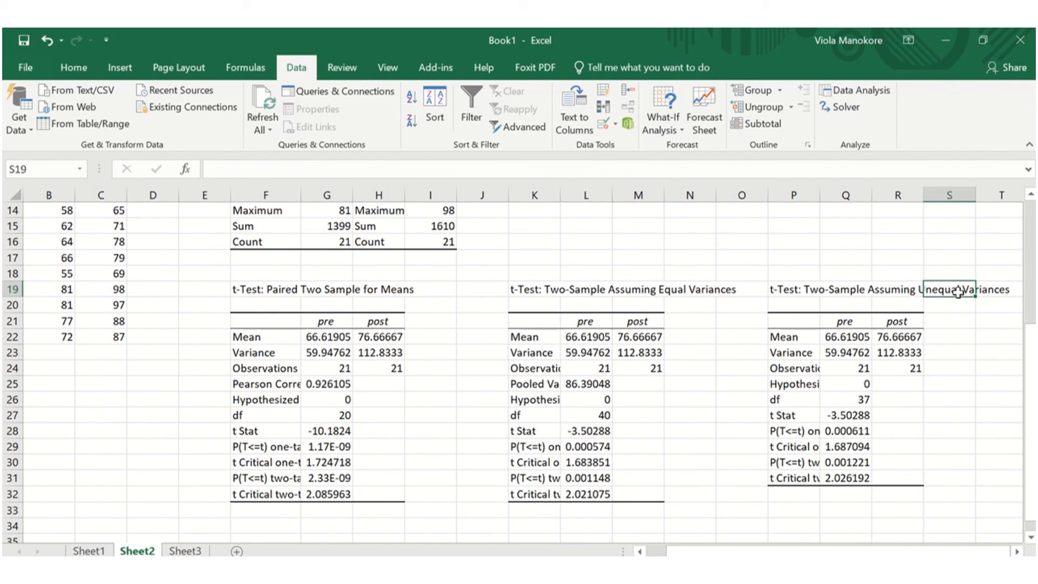
left_click(852, 464)
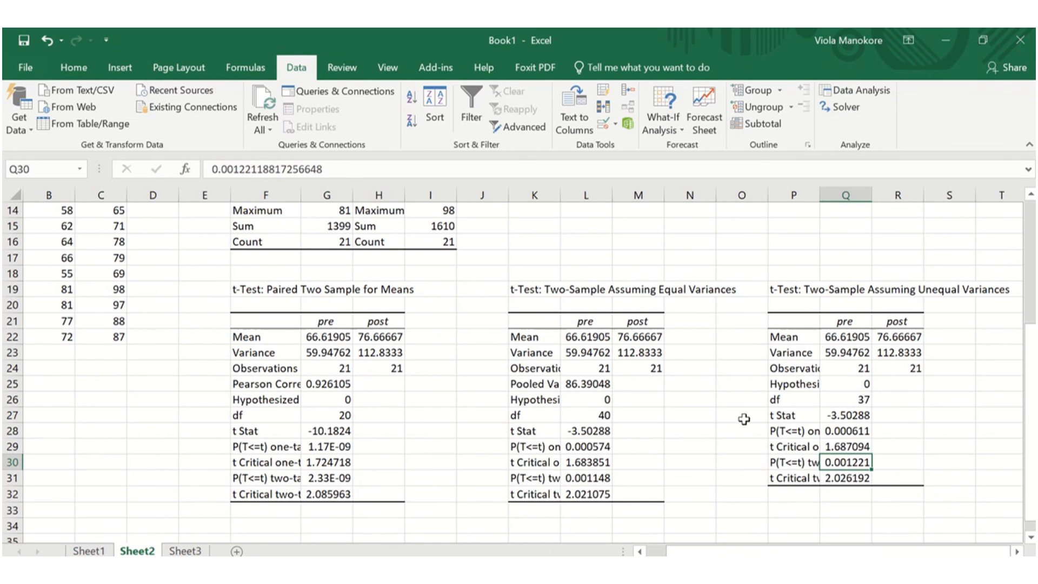
scroll(744, 419, "up", 1)
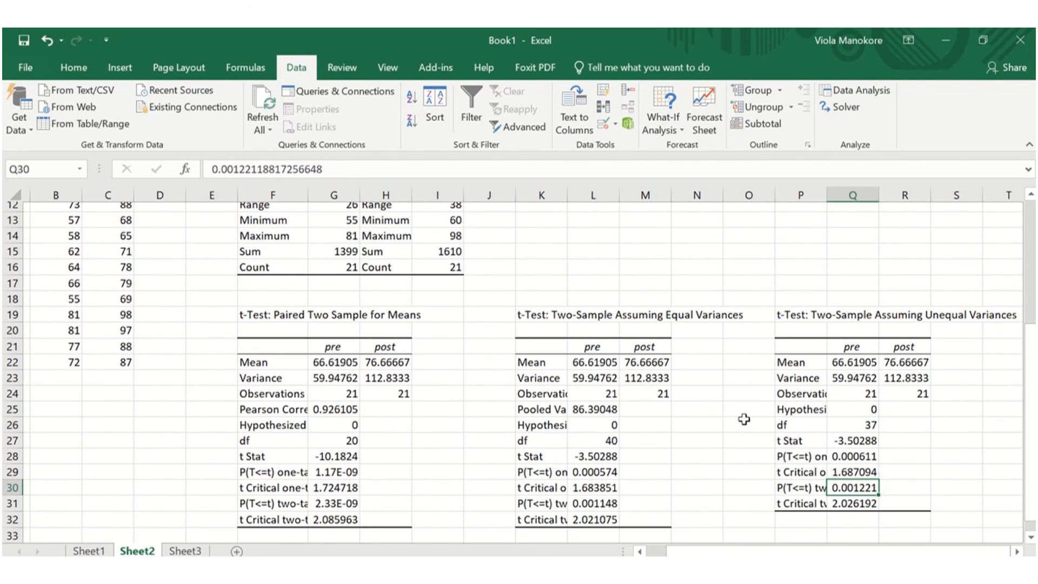
scroll(743, 419, "up", 1)
scroll(743, 420, "up", 1)
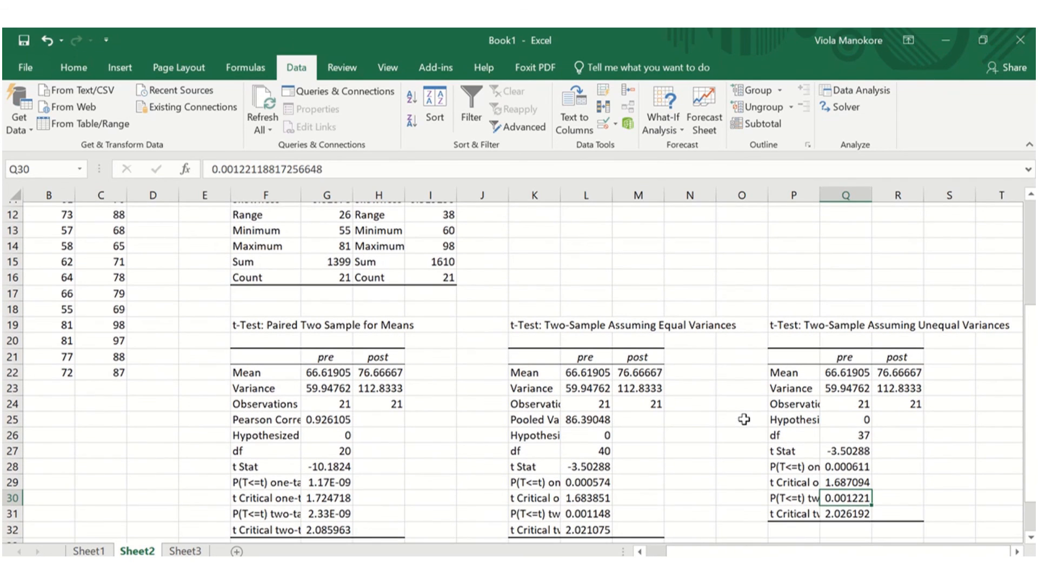
scroll(744, 419, "down", 1)
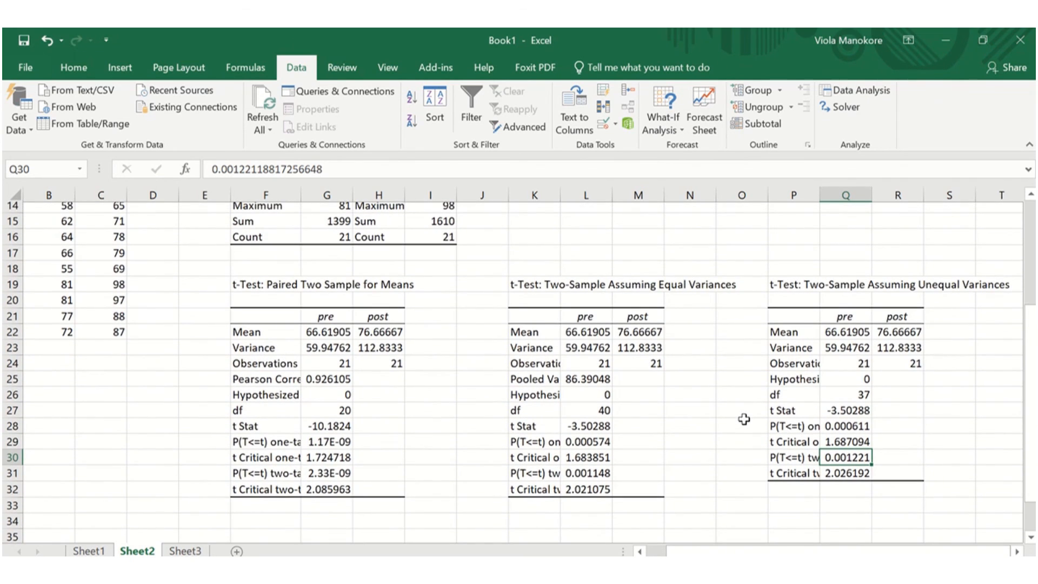
scroll(743, 419, "up", 1)
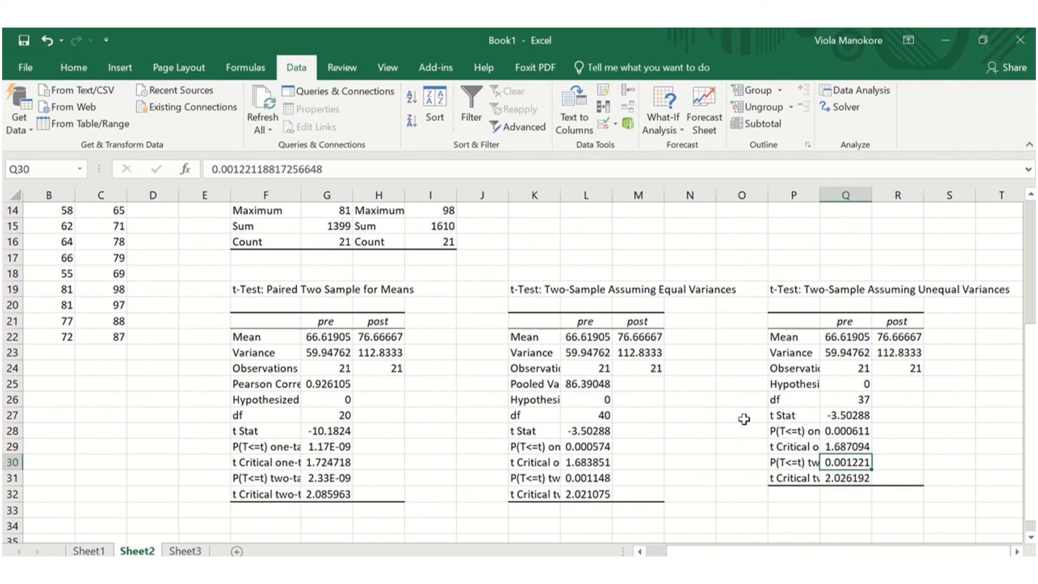
scroll(195, 326, "up", 3)
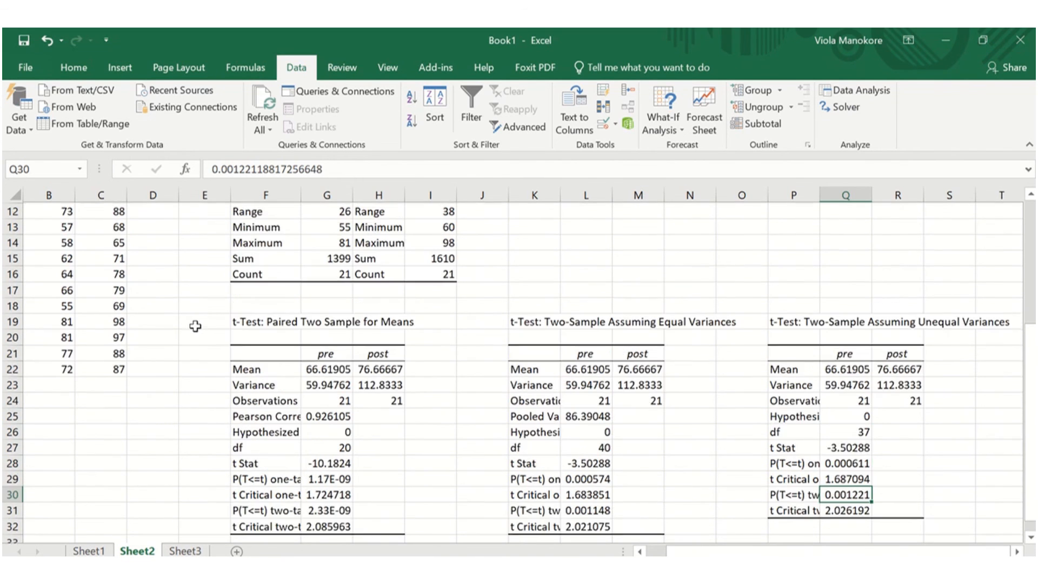
scroll(195, 326, "up", 2)
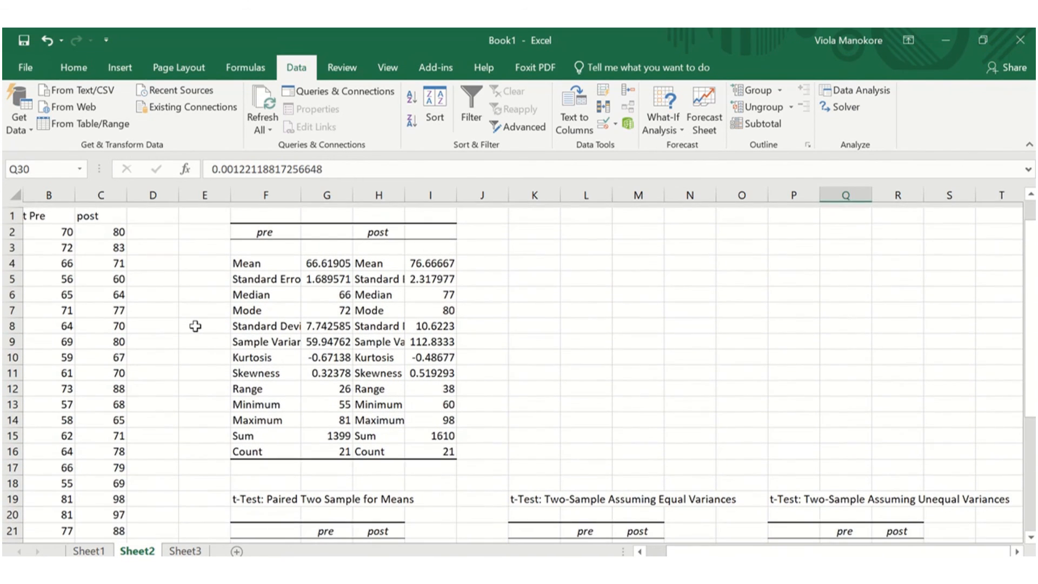
Review the pre and post descriptive statistics together with the paired, equal-variances and unequal-variances t-test result tables.
scroll(195, 326, "down", 1)
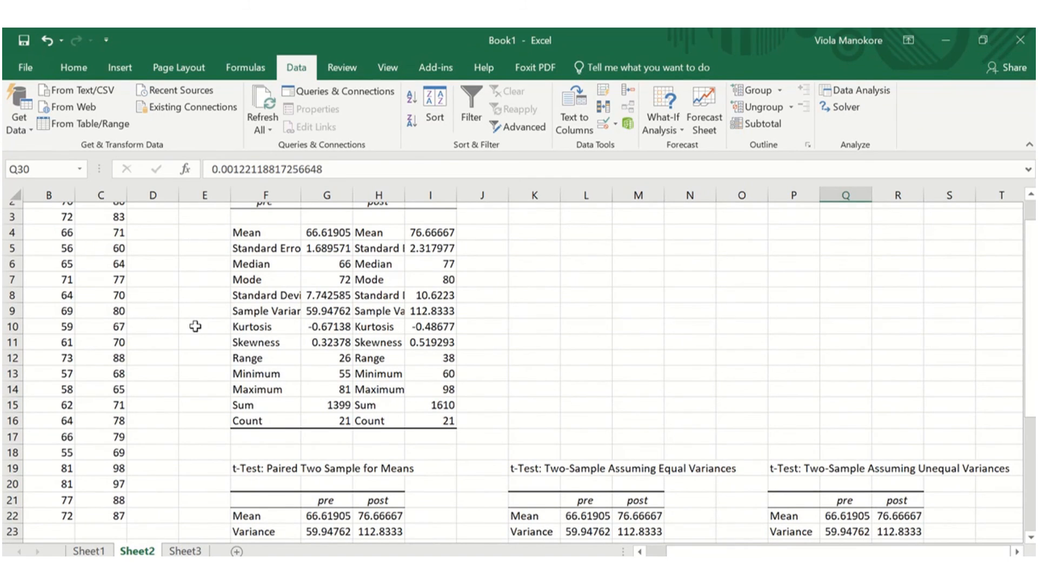
scroll(195, 326, "up", 1)
scroll(195, 326, "down", 1)
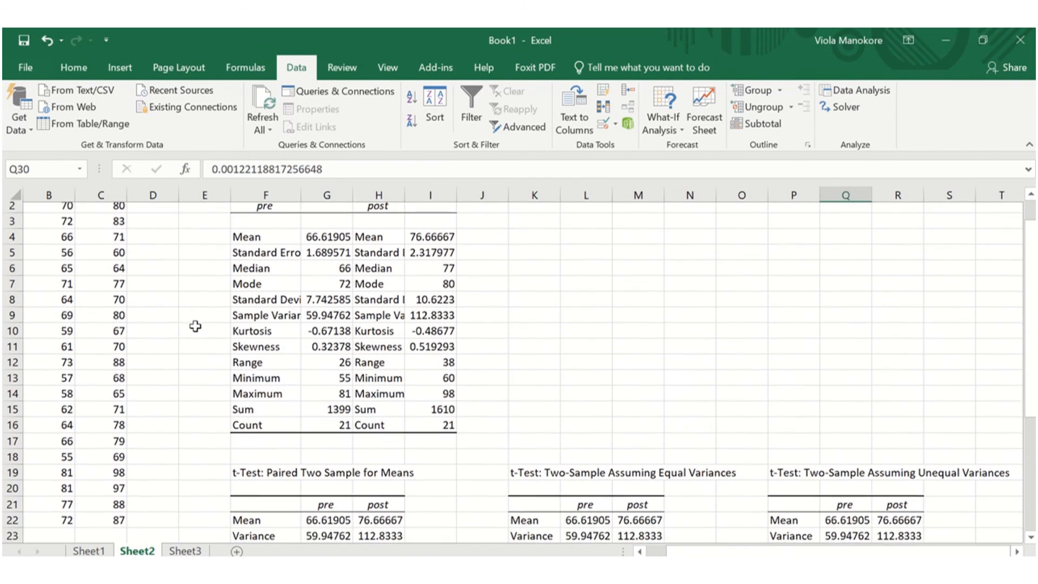
scroll(195, 326, "down", 1)
scroll(195, 326, "down", 2)
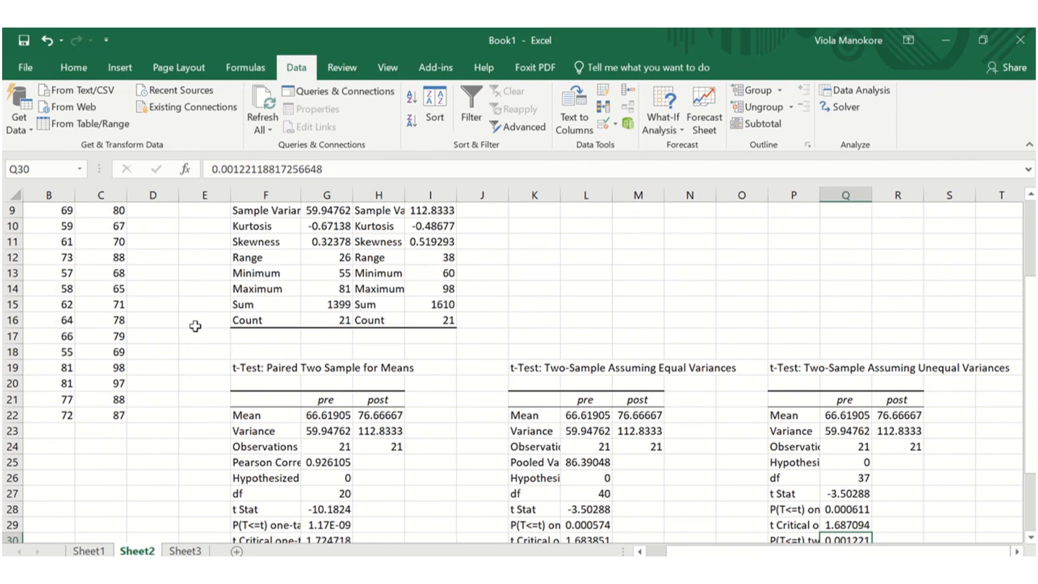
scroll(195, 326, "up", 3)
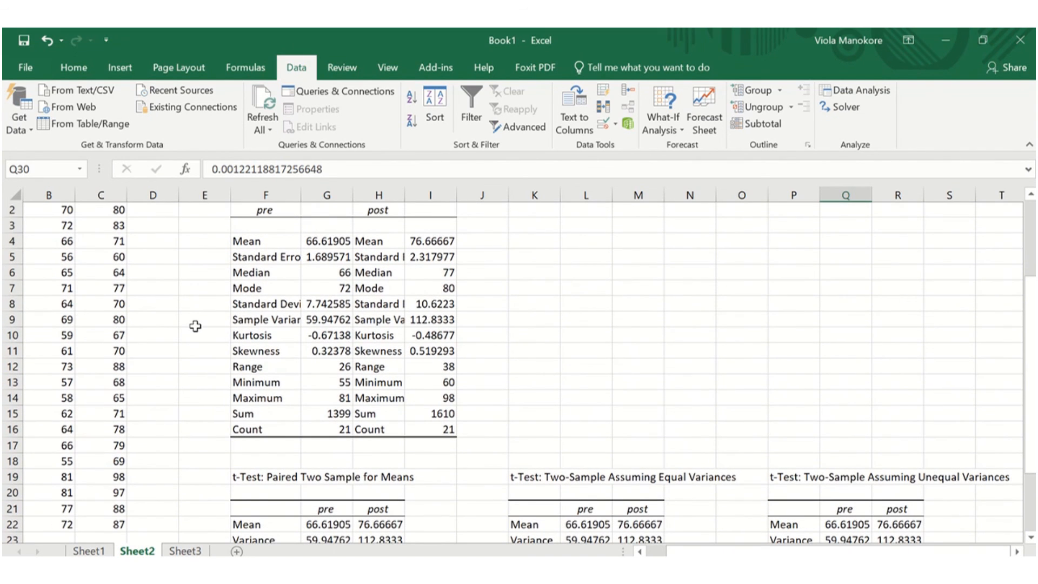
scroll(195, 326, "down", 4)
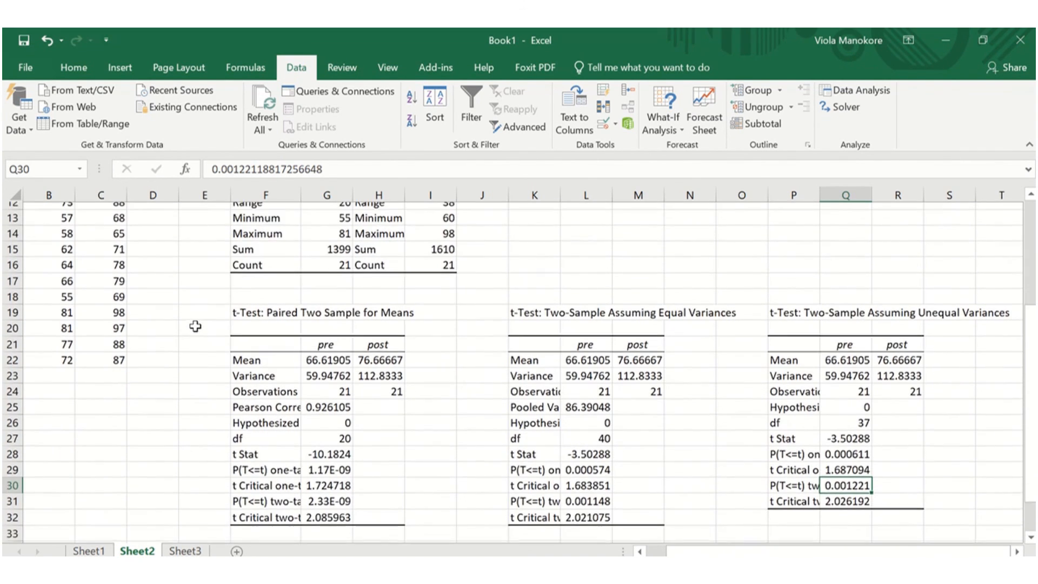
scroll(195, 326, "down", 1)
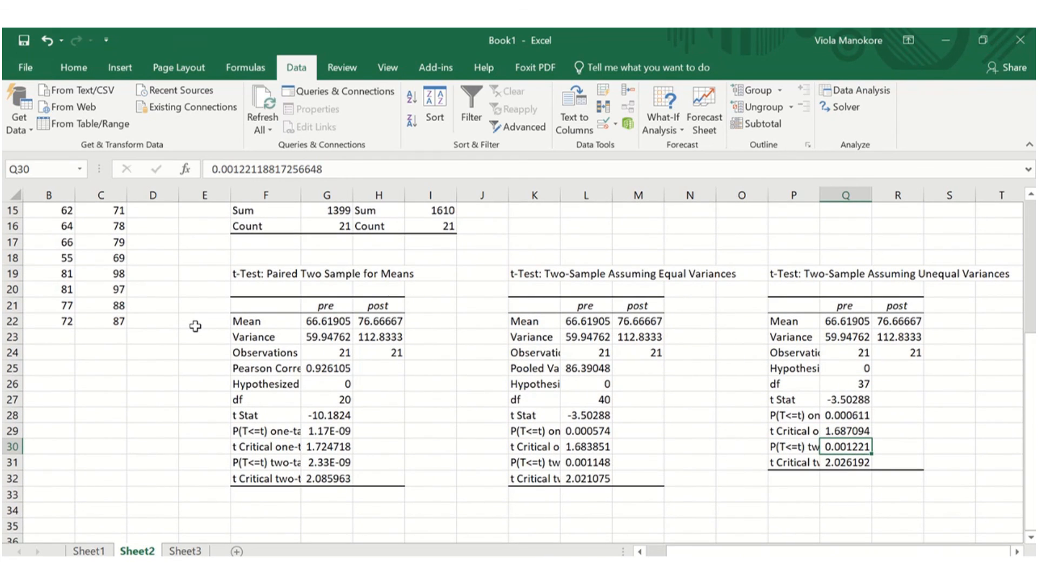
mouse_move(436, 28)
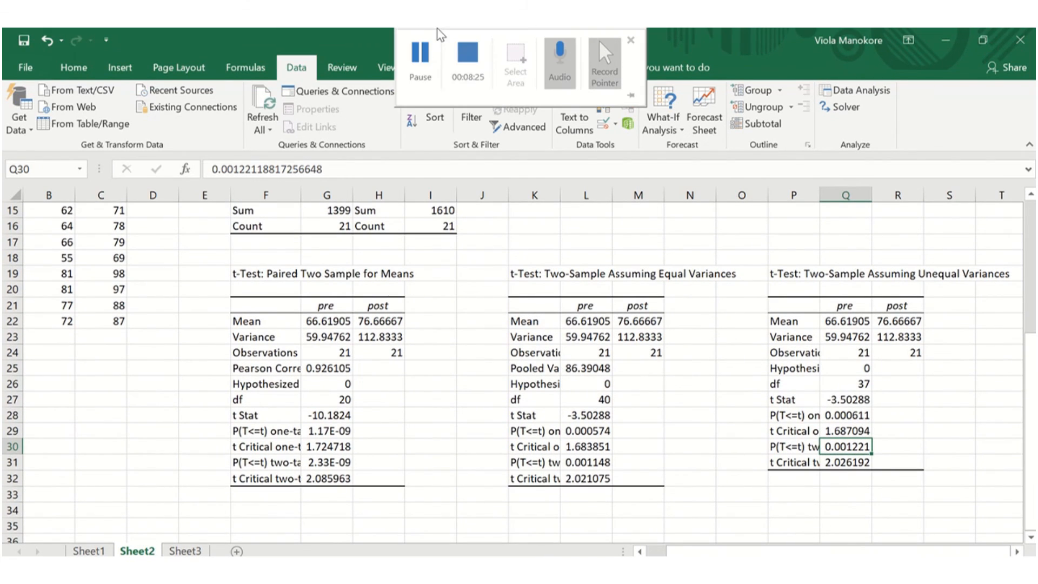